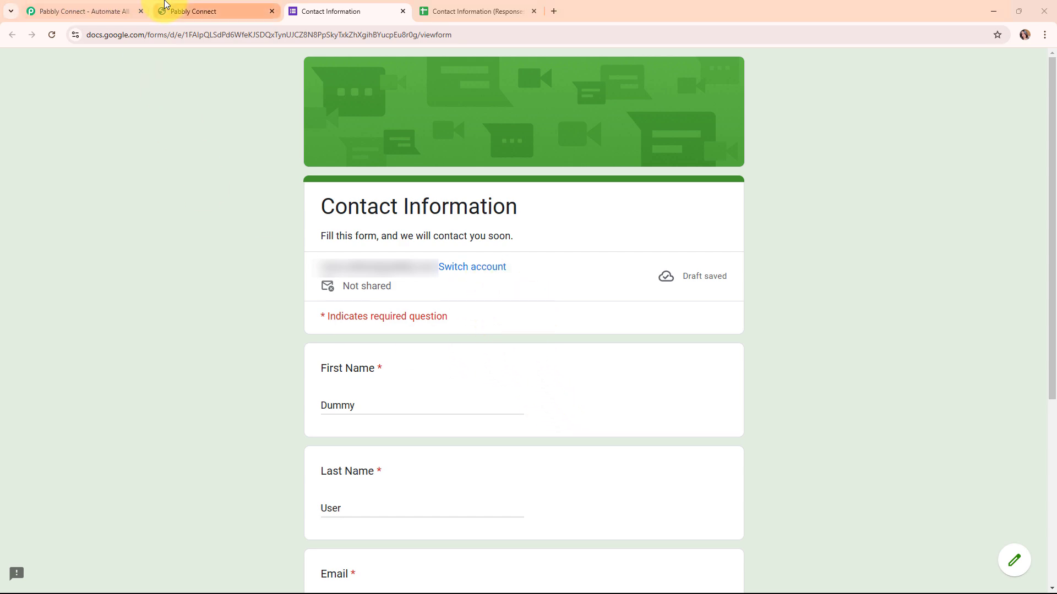
- View the existing GoHighLevel contacts, and submit the already filled-in Contact Information form in Google Forms
left_click(165, 10)
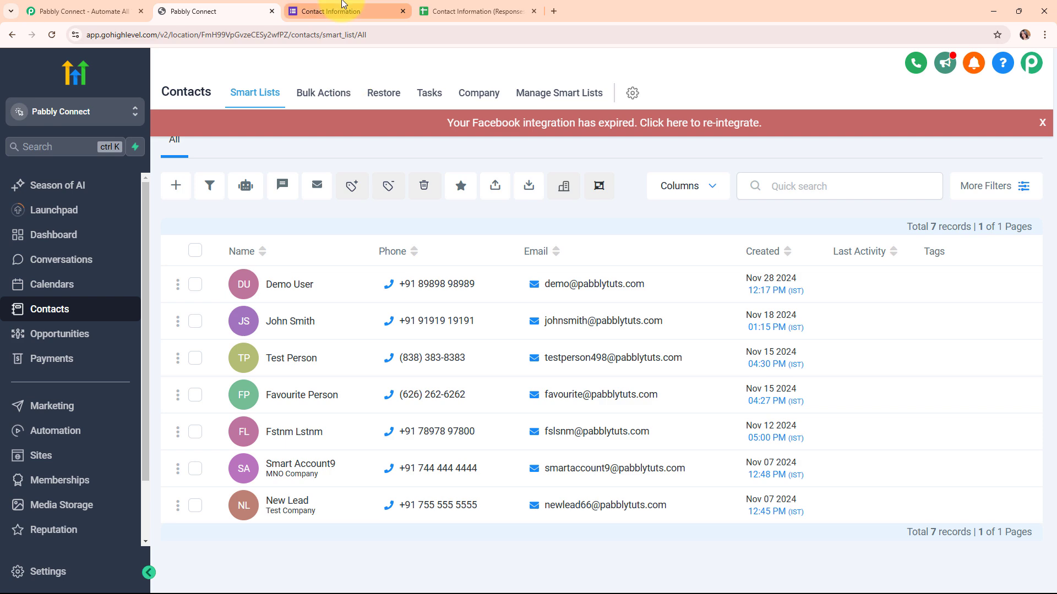
left_click(330, 11)
left_click(170, 6)
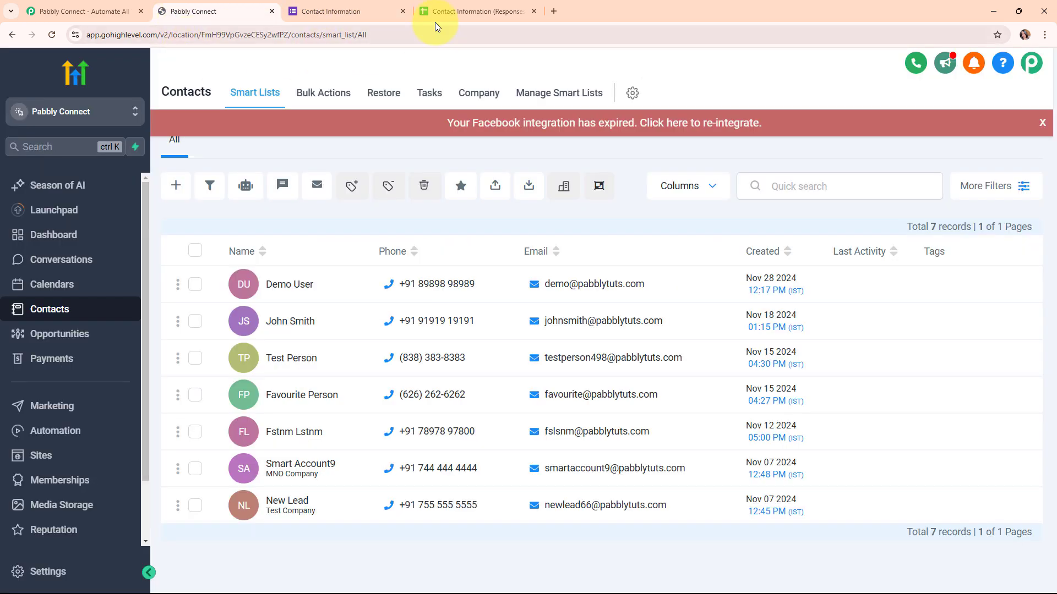
left_click(351, 6)
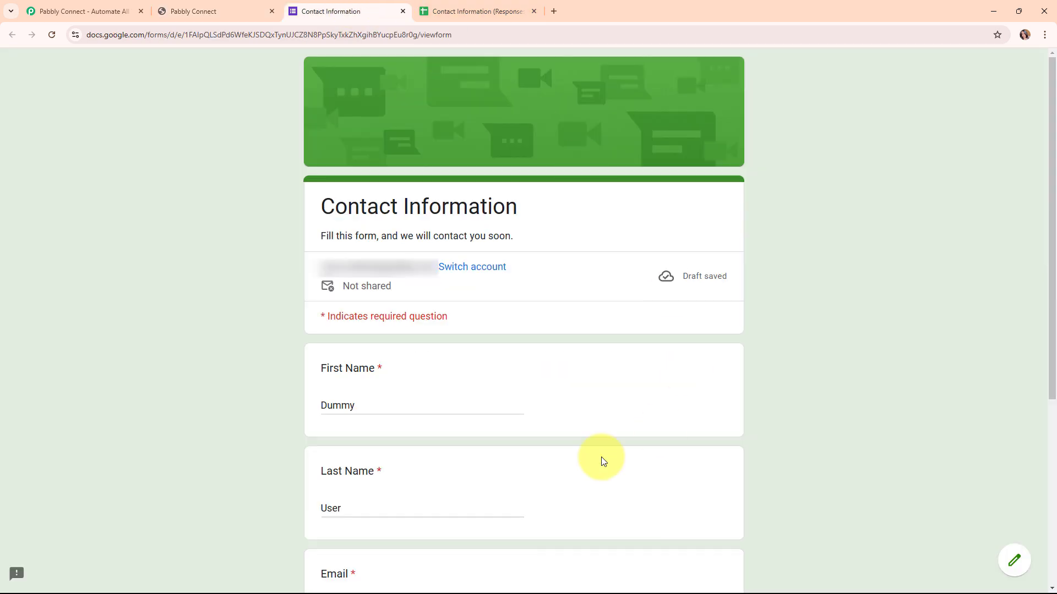
scroll(557, 266, "down", 5)
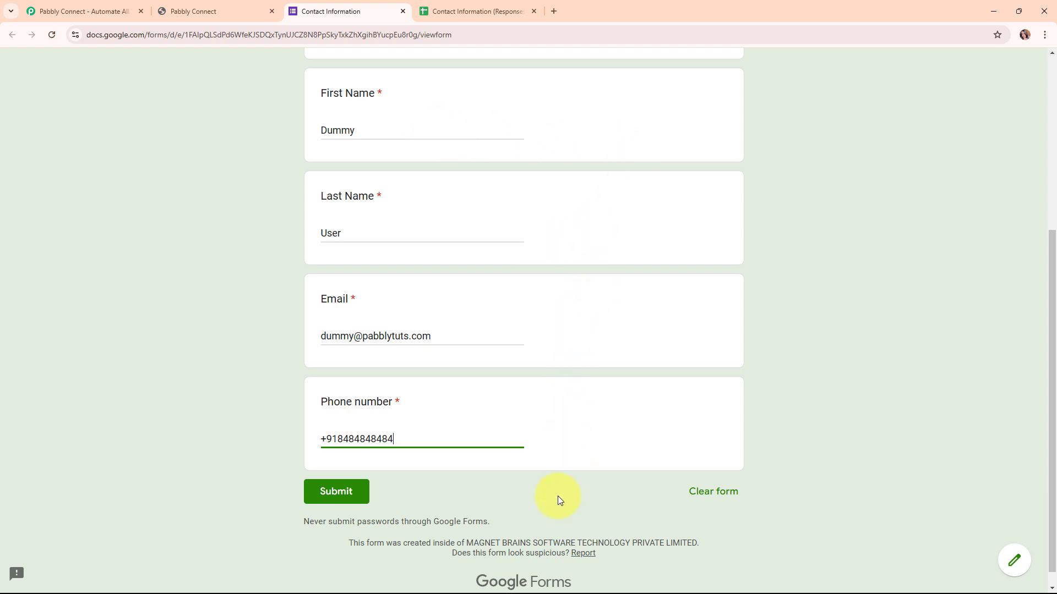
left_click(368, 503)
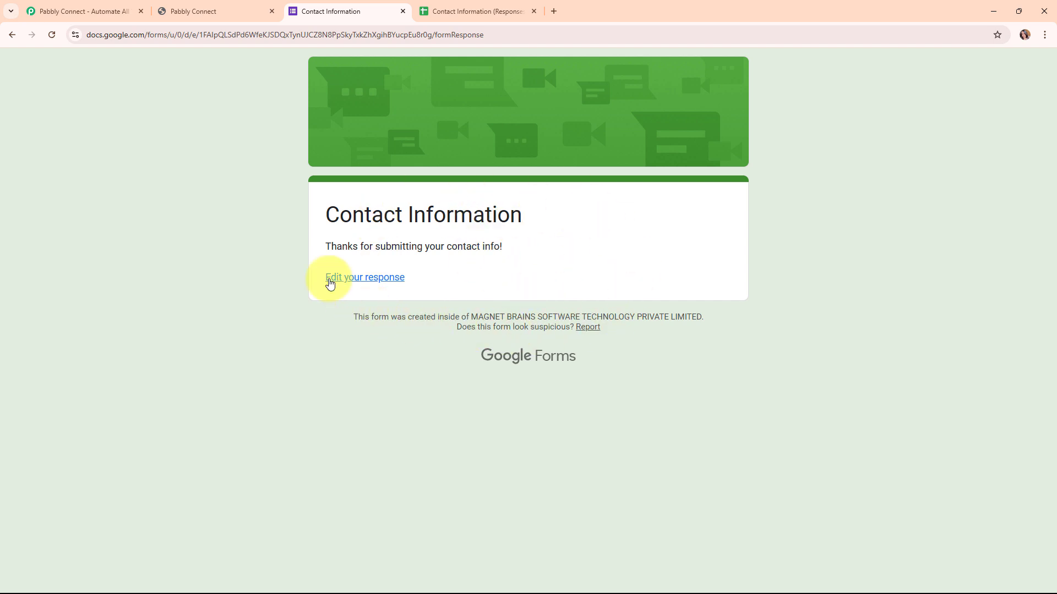
- Check the submission in the Contact Information (Responses) sheet, and reload the GoHighLevel contacts list
left_click(477, 8)
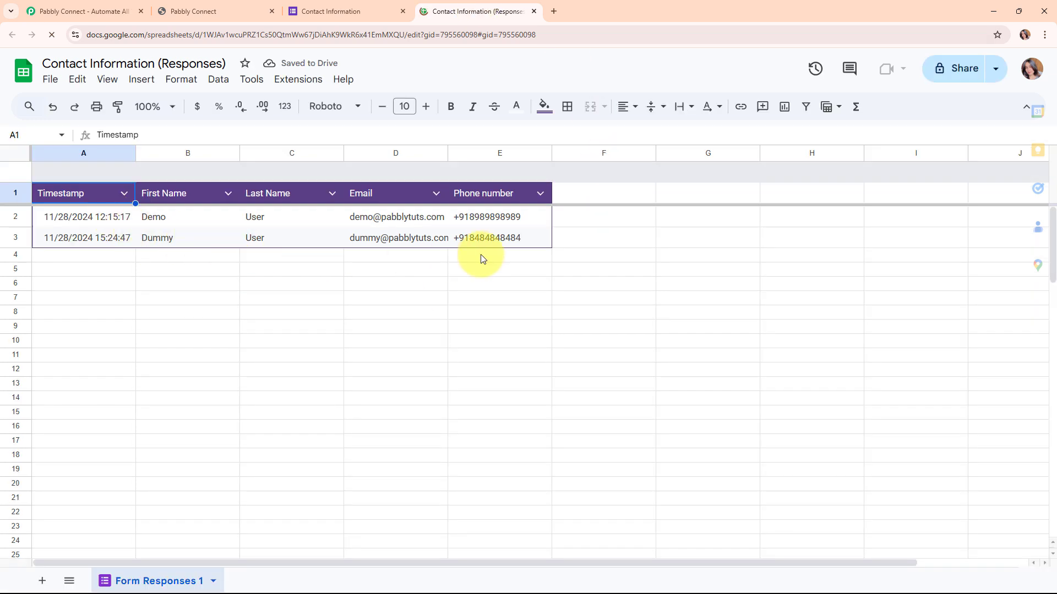
left_click(56, 274)
key("Up")
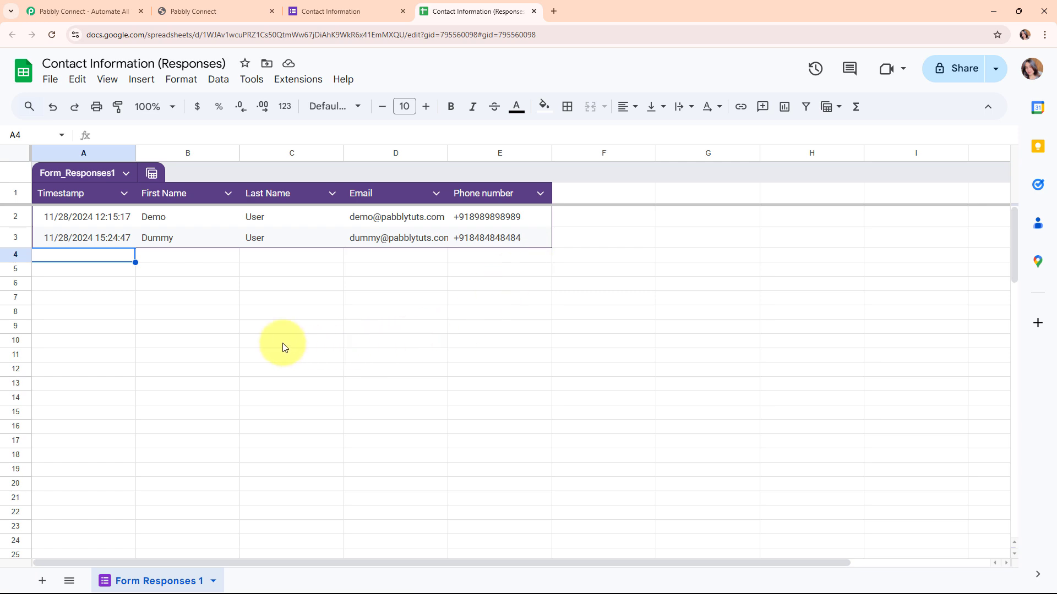
left_click(223, 7)
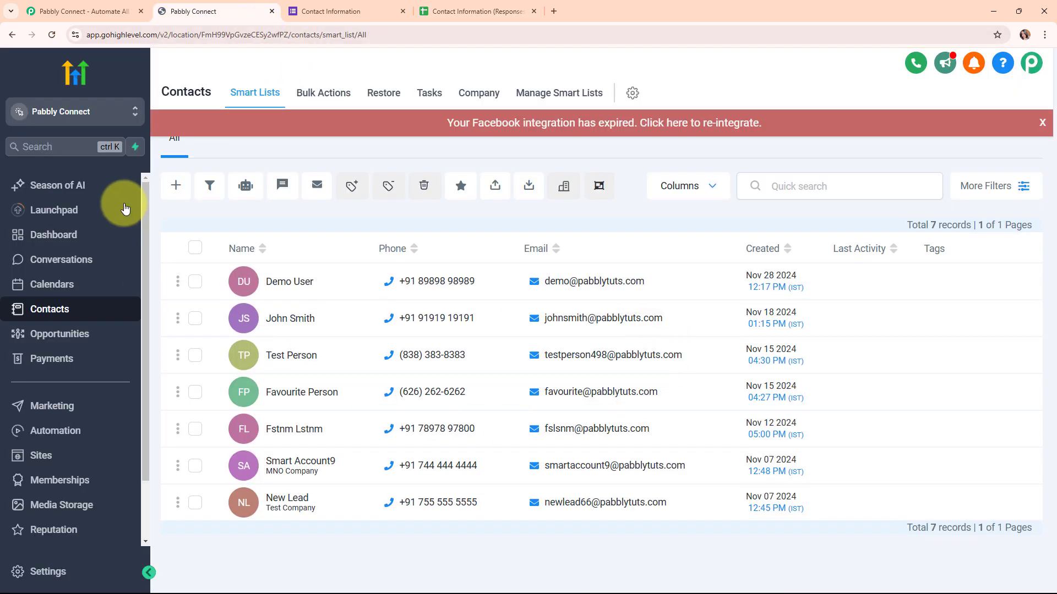
left_click(52, 34)
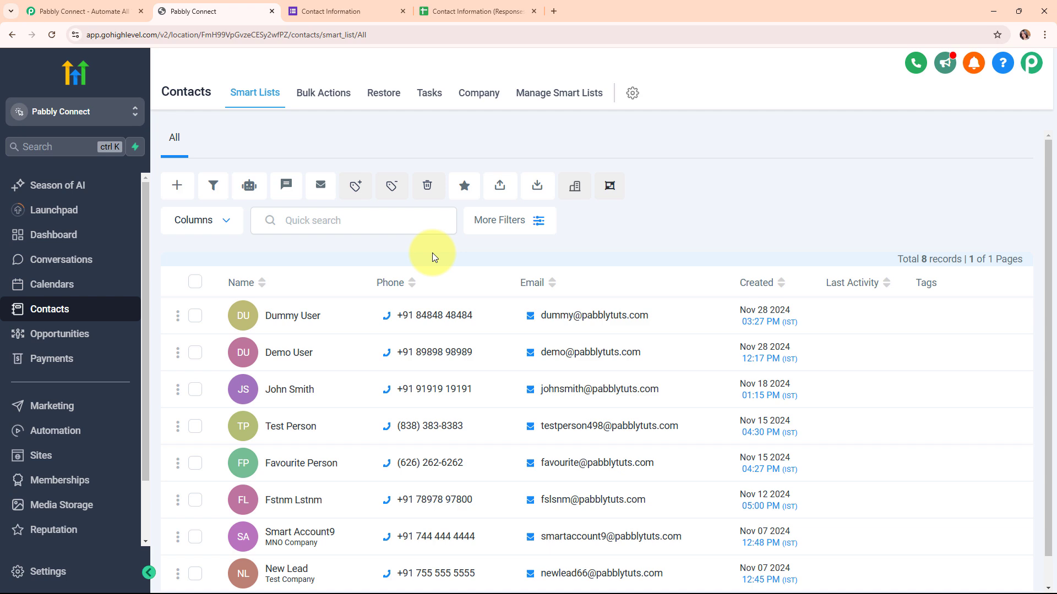
- Dismiss the offer pop-up on the Pabbly Connect website, sign in, and access Pabbly Connect from the Pabbly apps
left_click(74, 5)
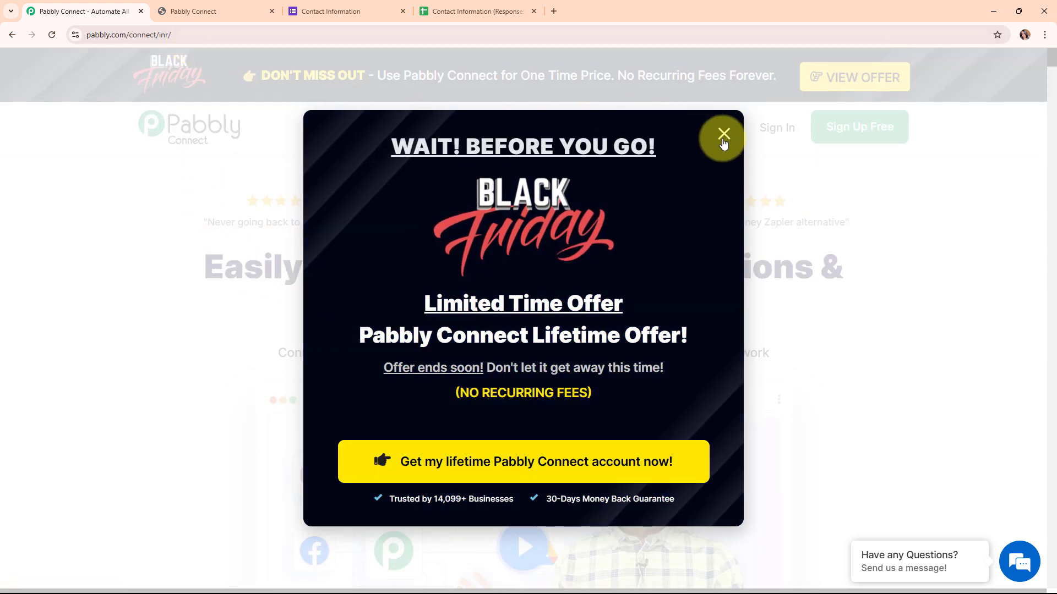
left_click(722, 133)
left_click(255, 35)
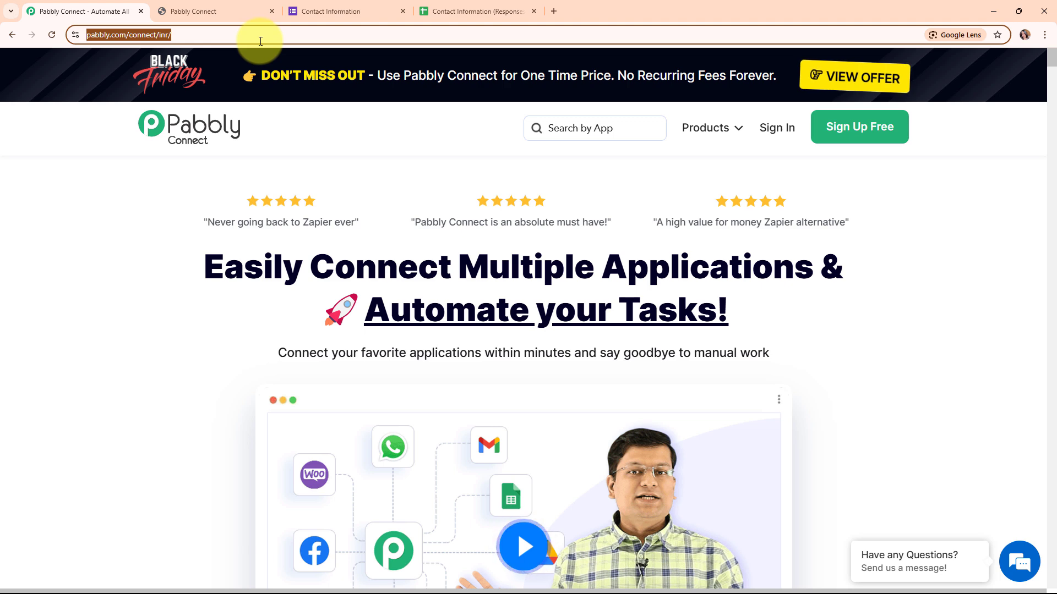
left_click(334, 133)
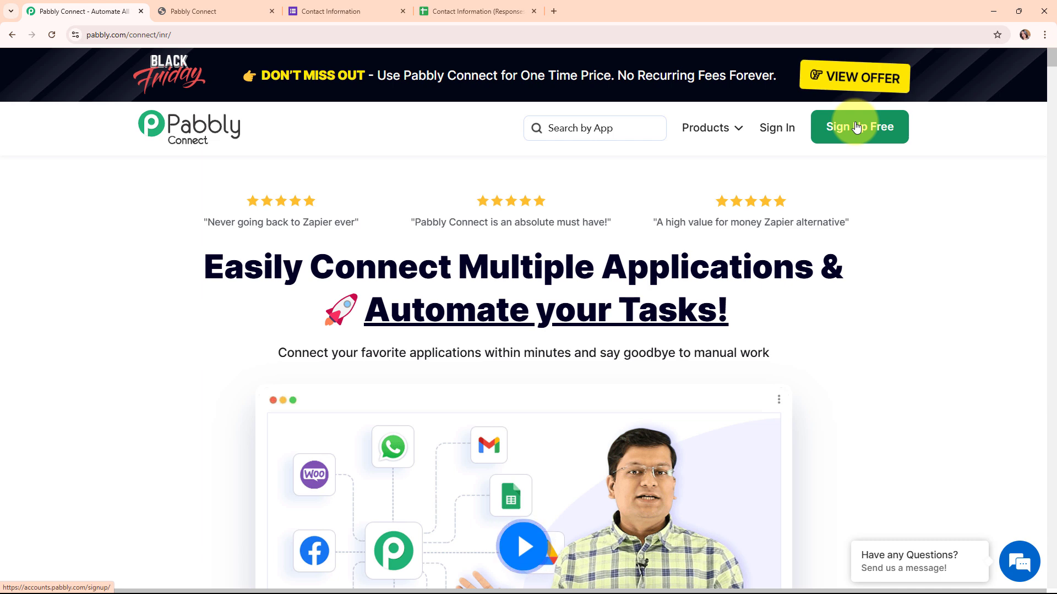
left_click(782, 134)
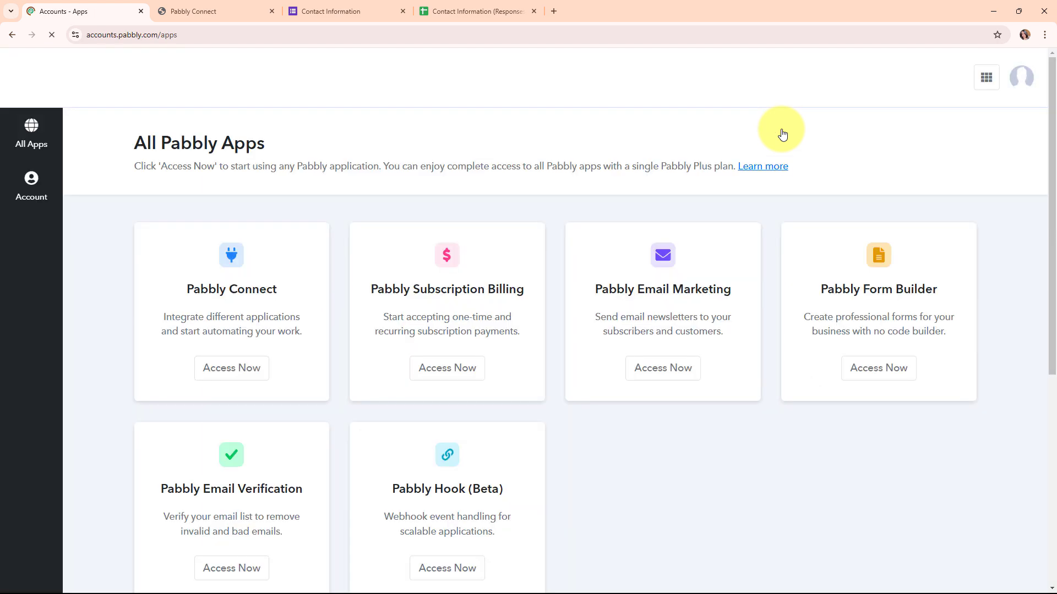
left_click_drag(132, 142, 276, 164)
left_click(391, 144)
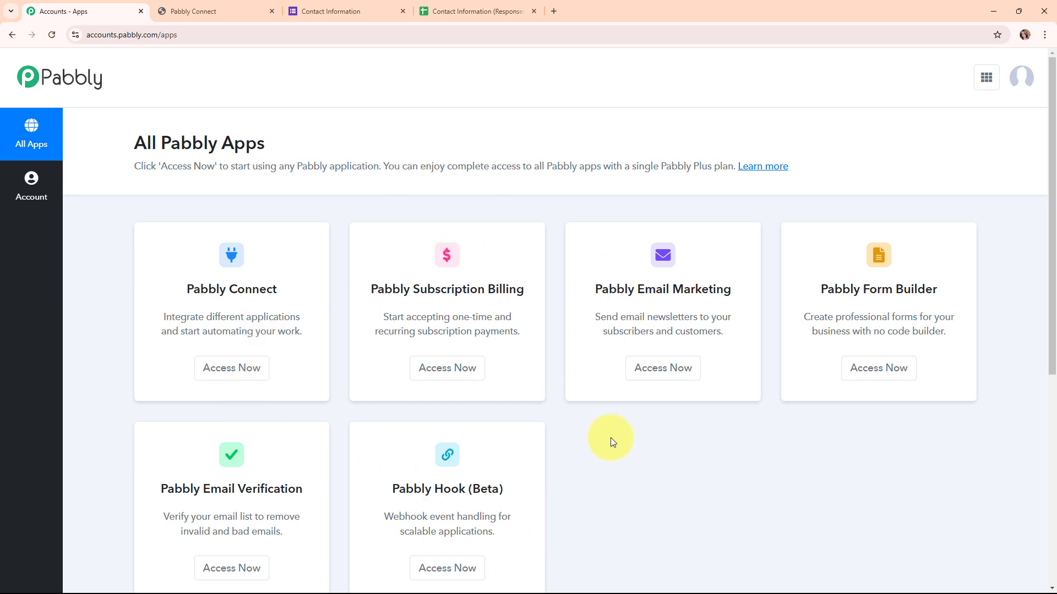
left_click(239, 377)
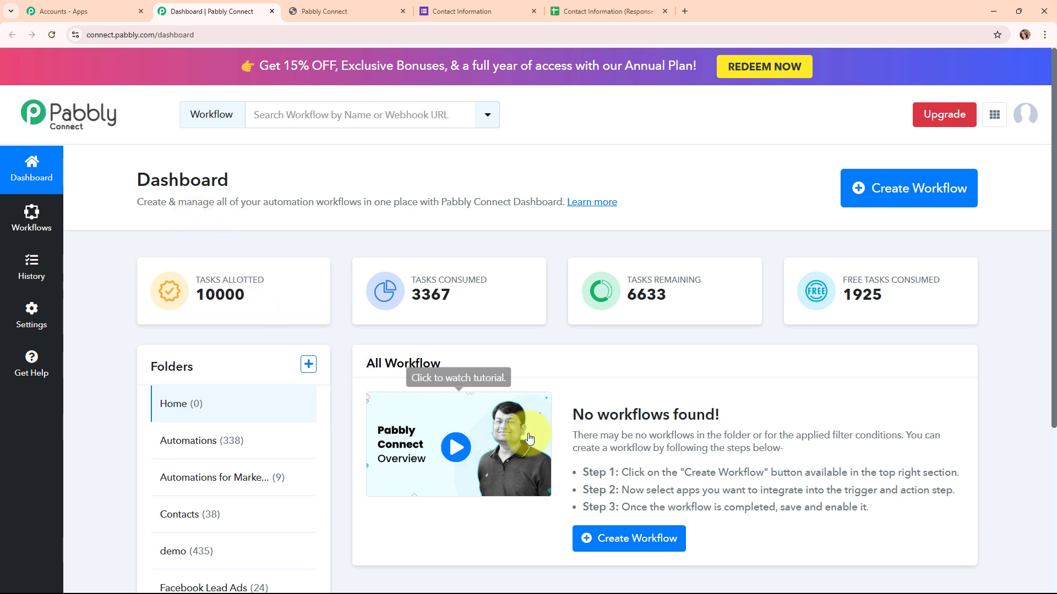
- Start a new workflow named "Create GoHighLevel Contact on Google Forms Submission" and select the Contacts folder
left_click(884, 205)
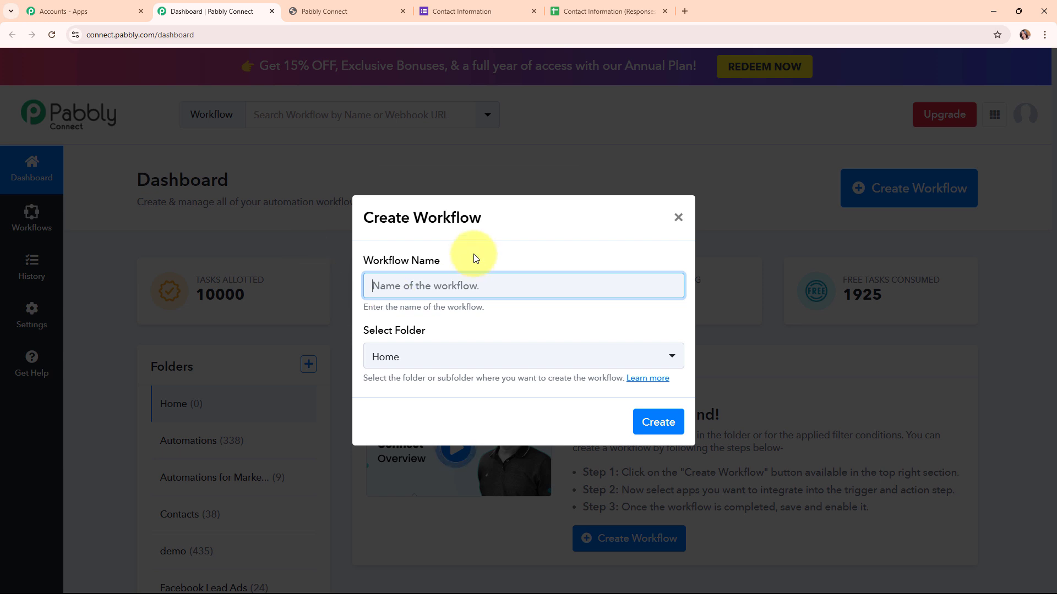
type("Create GoHighLevel Contact on Google Forms Submission")
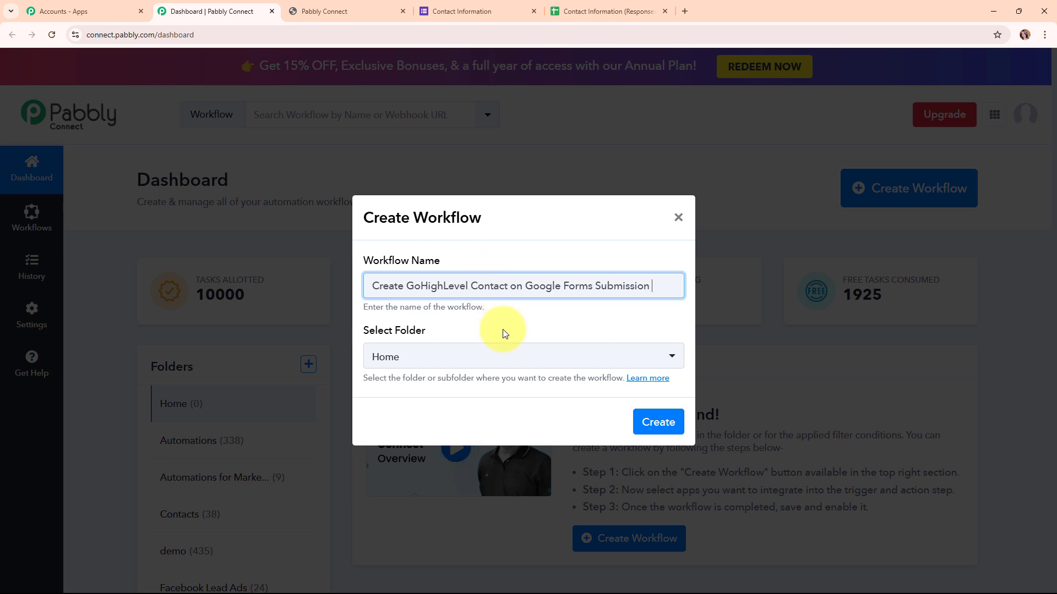
left_click(507, 359)
left_click(461, 214)
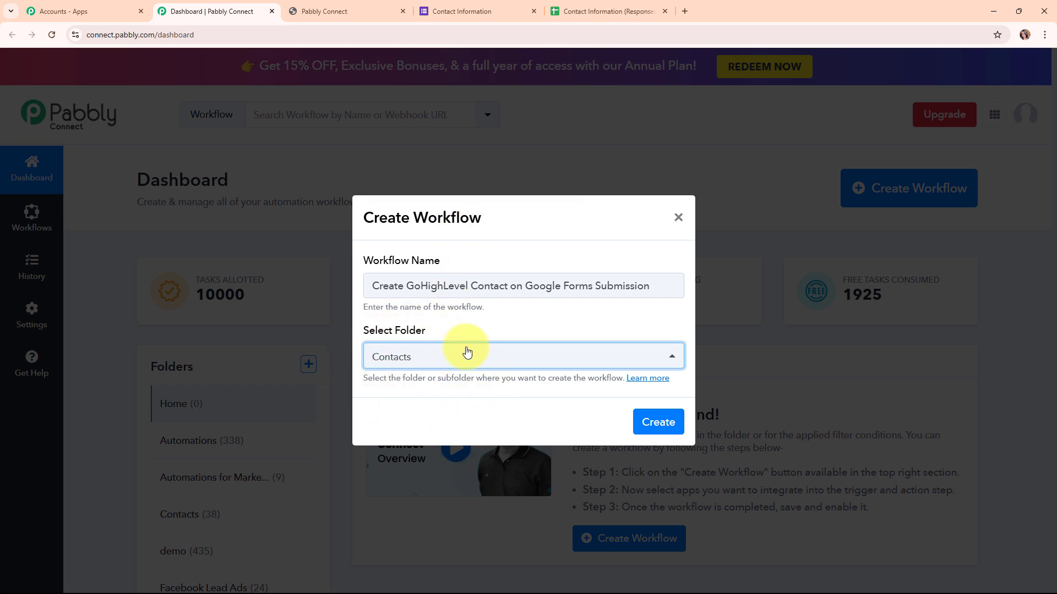
- Look through the Pabbly help thread about workflow folders and close it
left_click(656, 384)
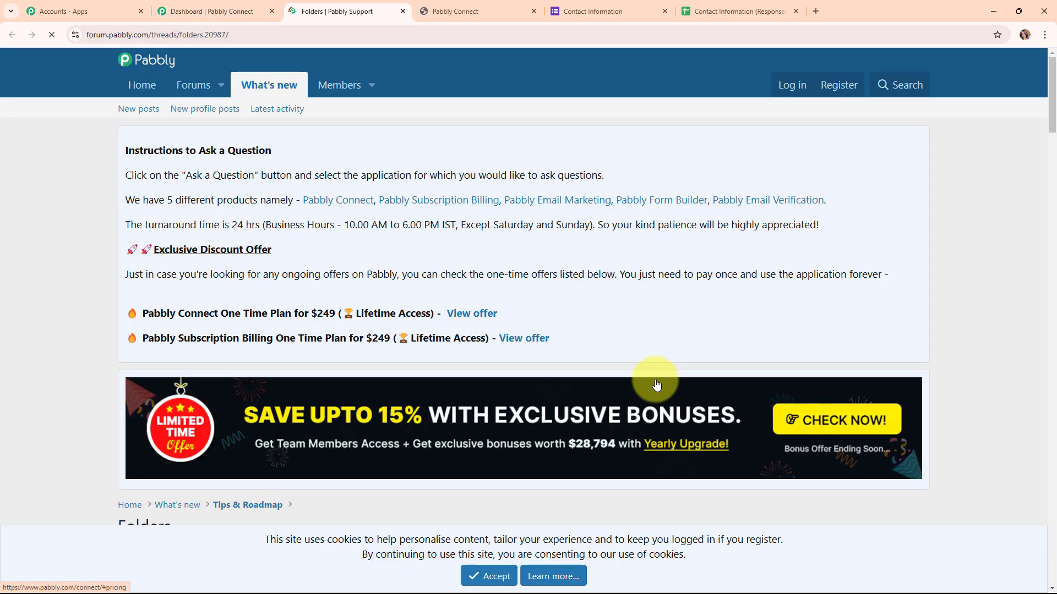
scroll(656, 384, "down", 3)
scroll(657, 384, "down", 7)
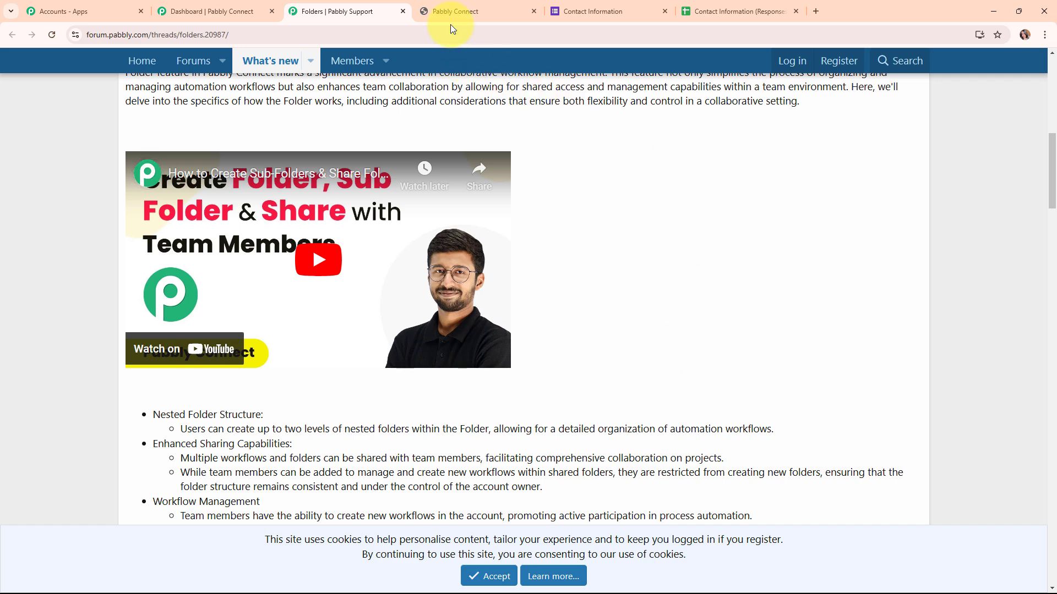
left_click(403, 12)
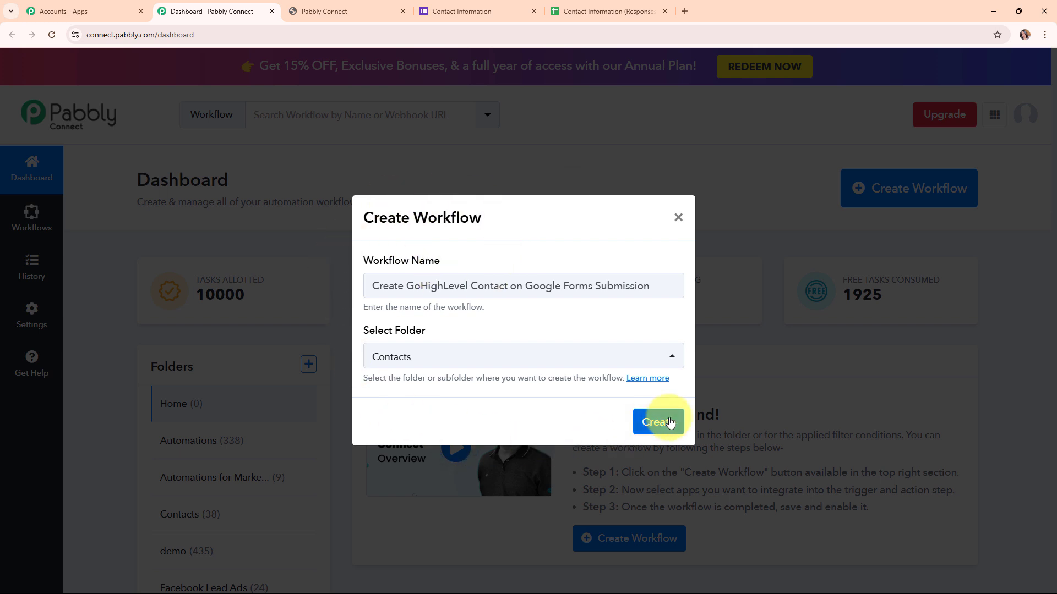
- Create the workflow, collapse its trigger step to view the trigger and action, and expand the trigger again
left_click(668, 422)
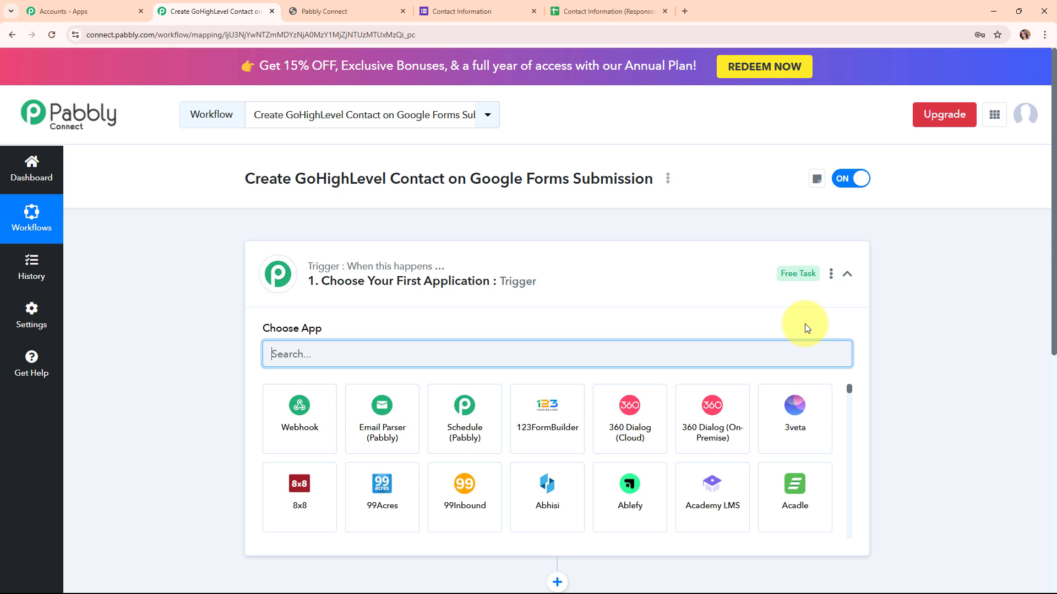
left_click(848, 274)
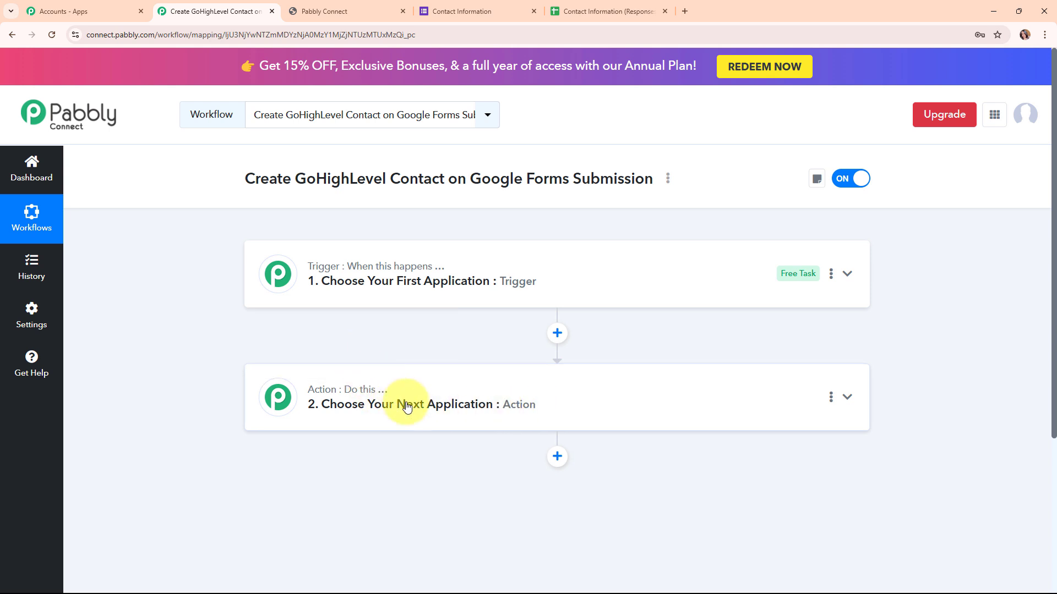
left_click(848, 272)
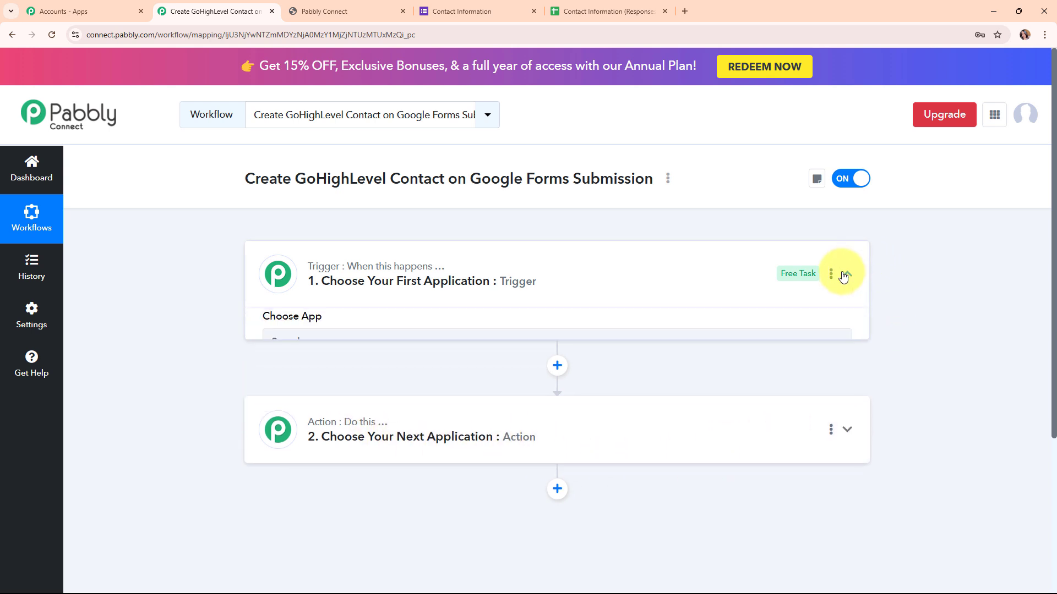
- Set the workflow's trigger to Google Forms with the New Response Received event
left_click(372, 350)
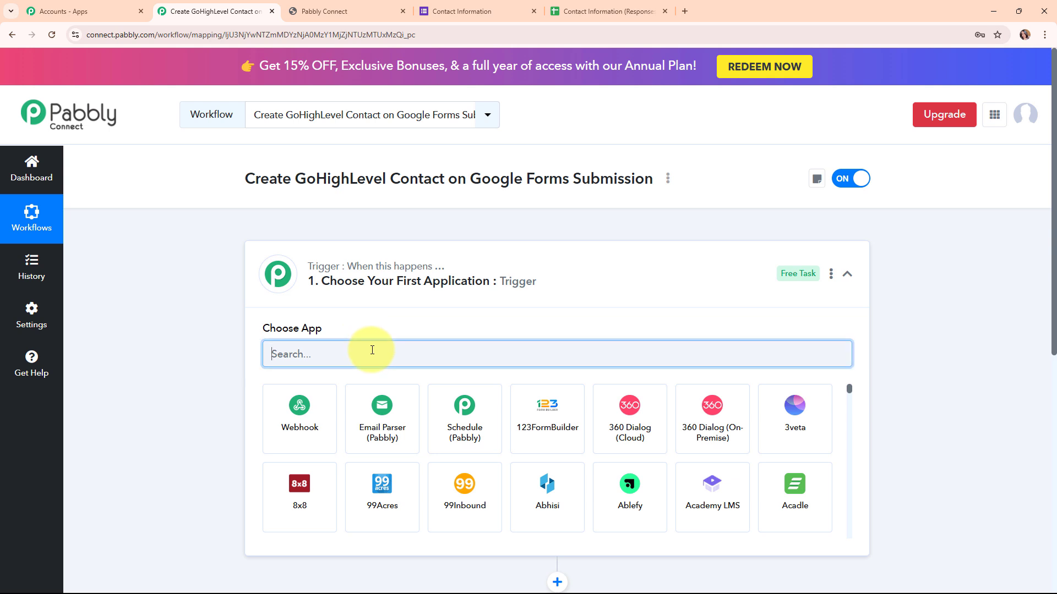
type("Goog")
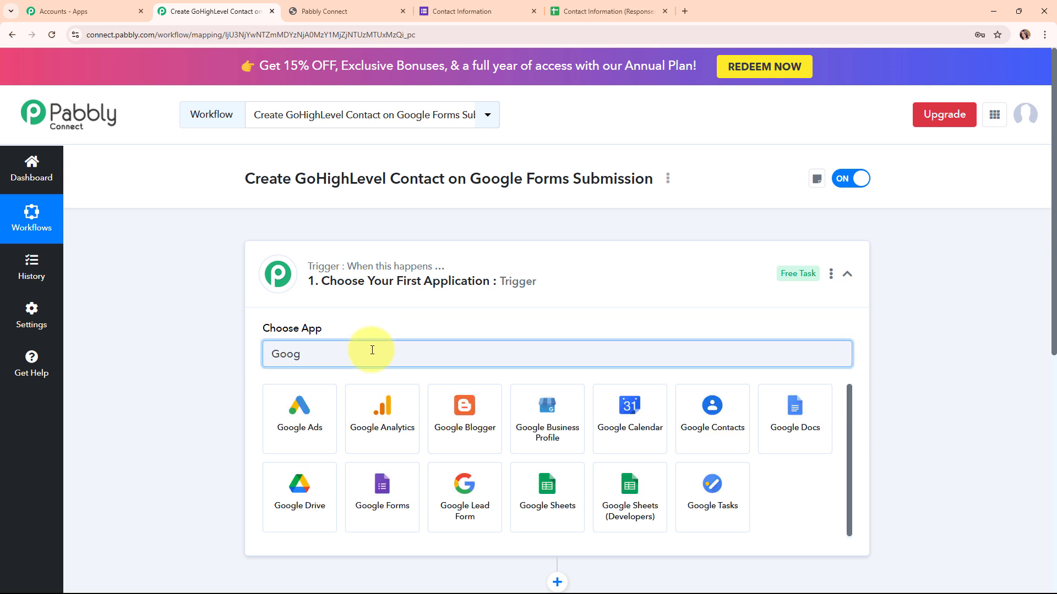
type("l")
left_click(395, 491)
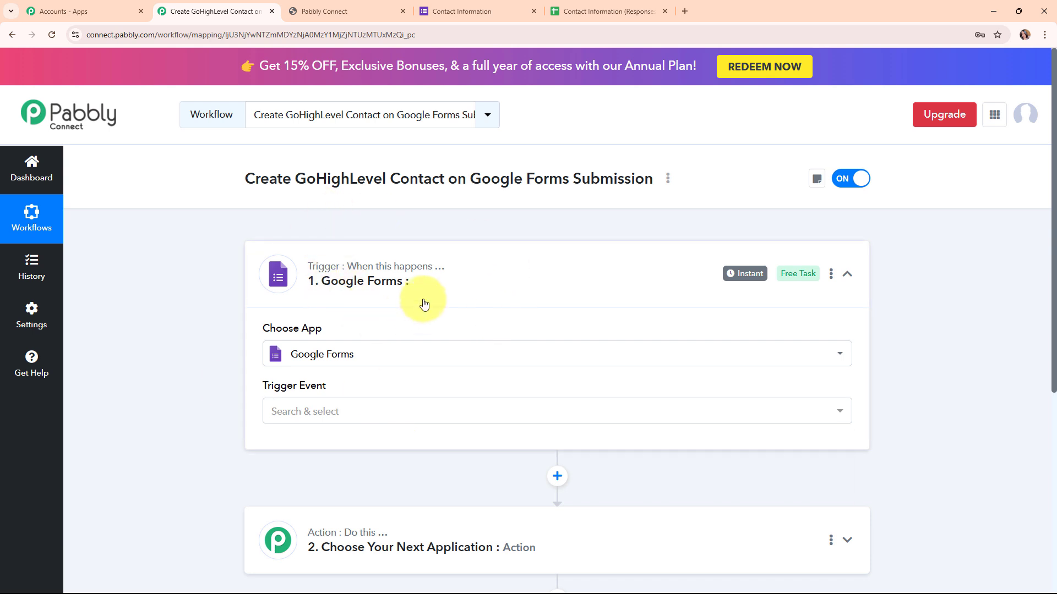
left_click(288, 413)
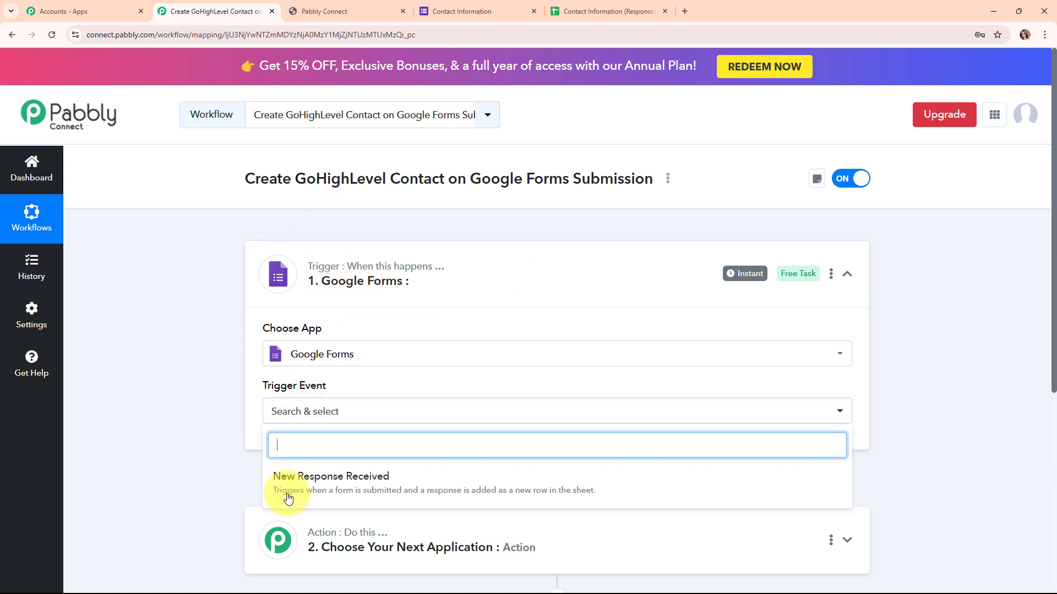
left_click(365, 493)
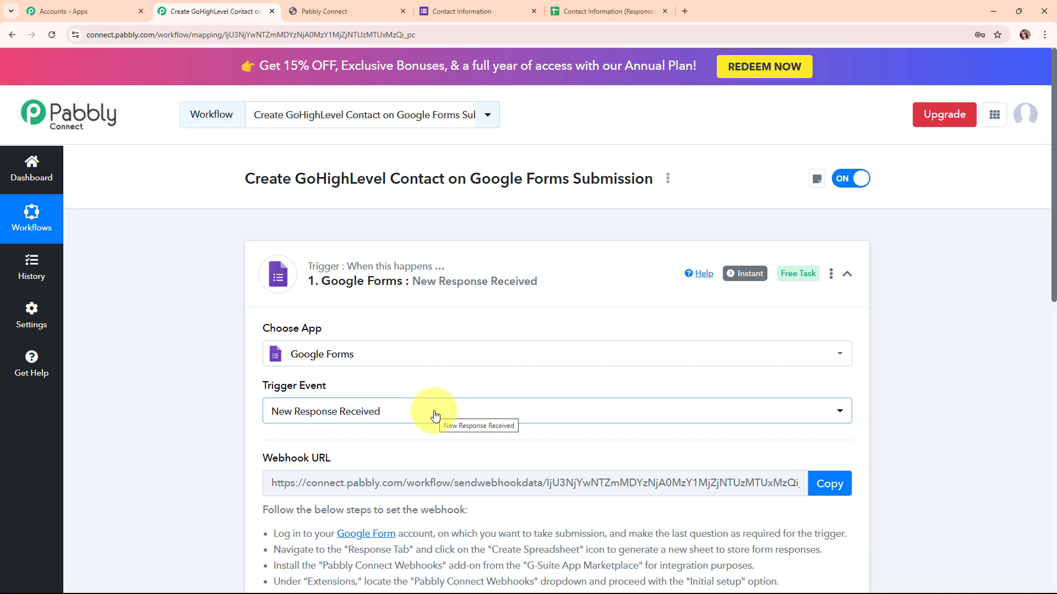
- Review the webhook setup instructions for the Google Forms trigger and copy the webhook URL
scroll(435, 415, "down", 3)
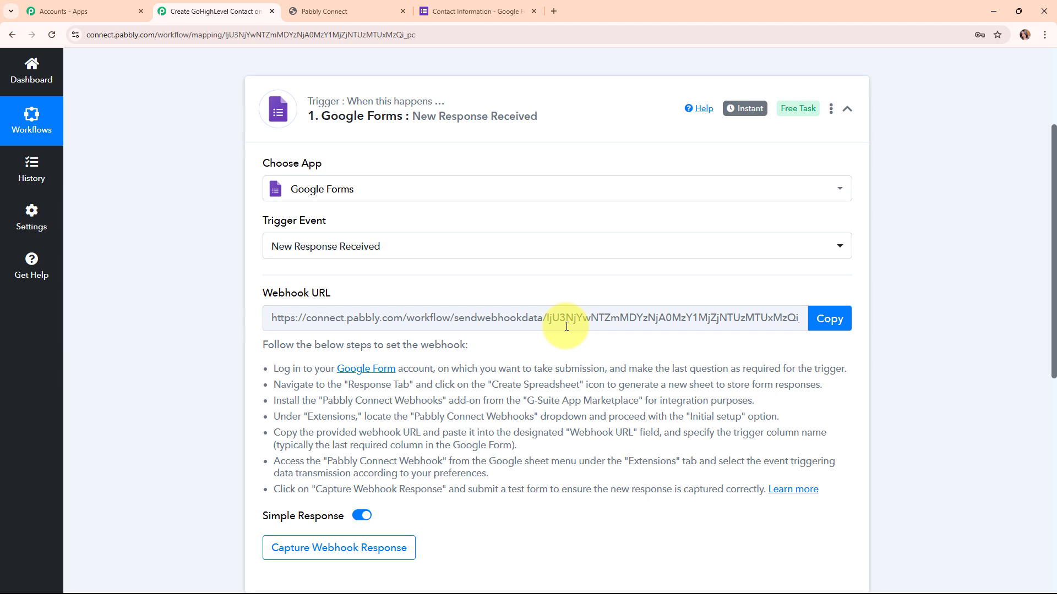
left_click_drag(273, 369, 816, 486)
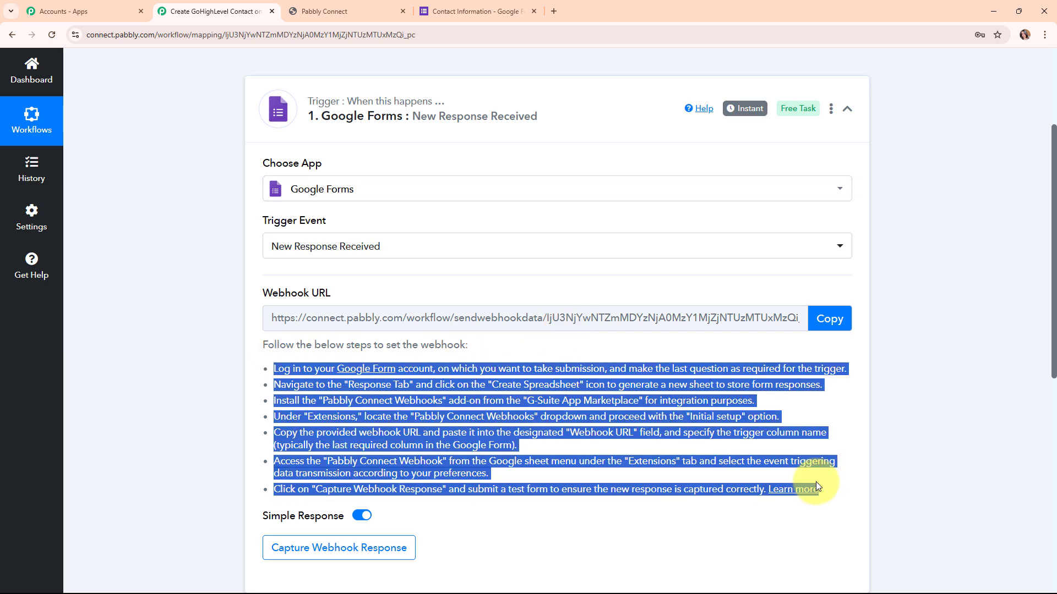
left_click(738, 506)
left_click(830, 325)
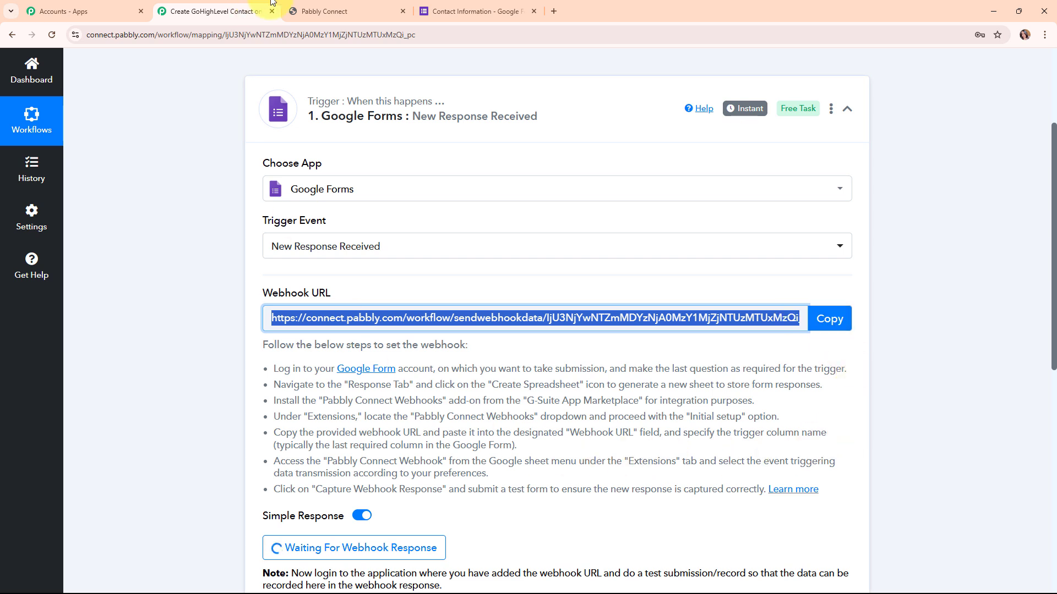
- Switch to the Contact Information form editor in Google Forms and review its questions
left_click(465, 5)
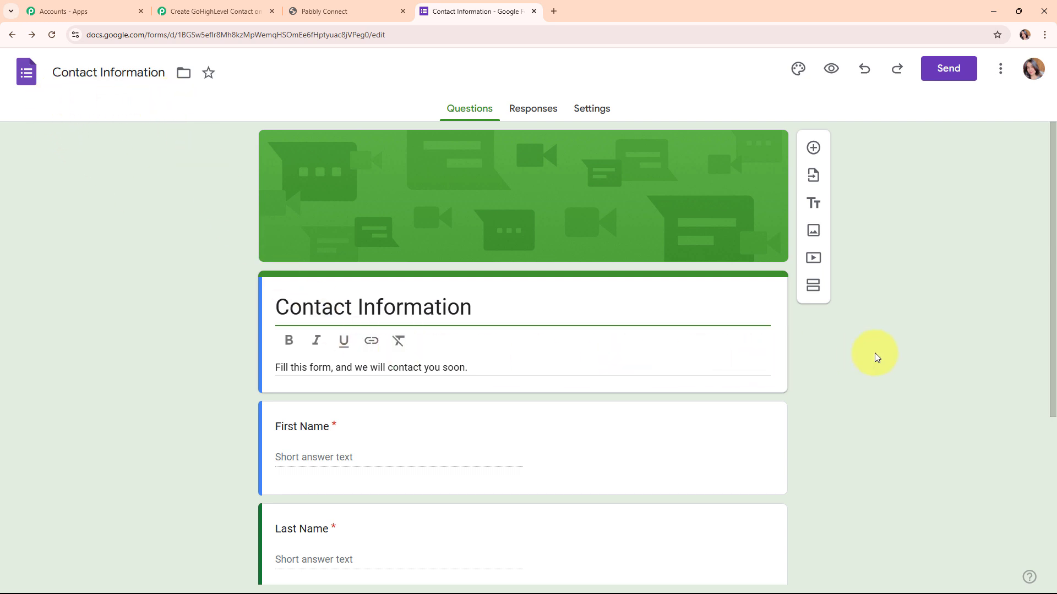
scroll(876, 356, "down", 3)
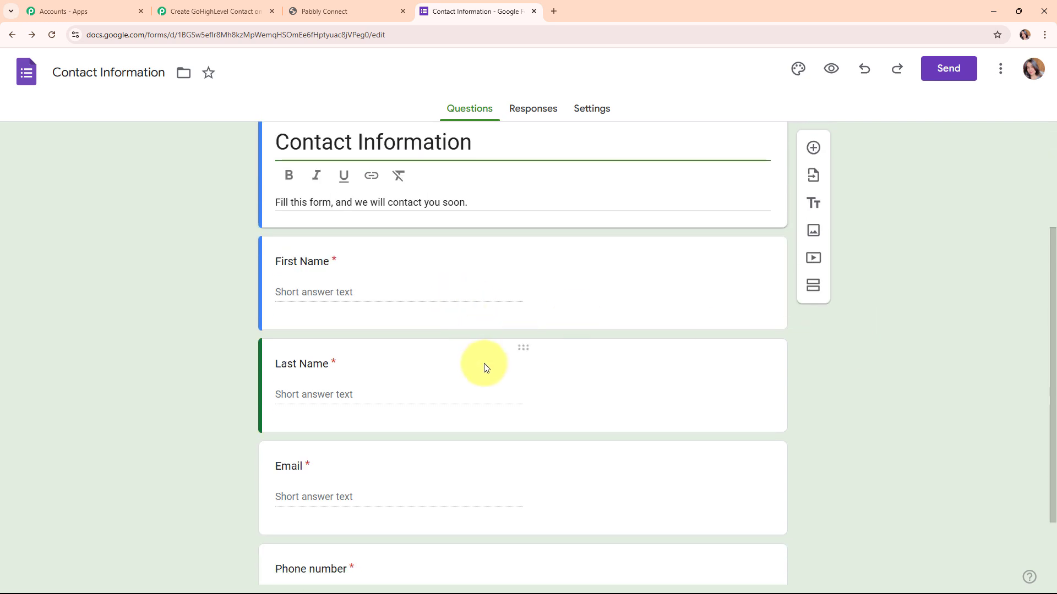
scroll(484, 364, "down", 2)
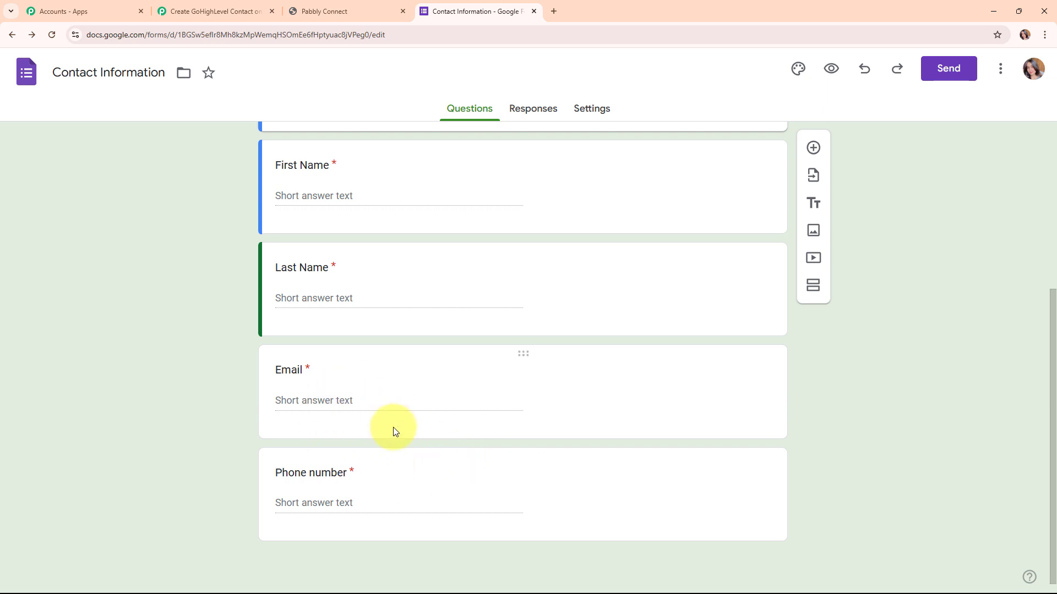
- Link the form's responses to a new Contact Information (Responses) spreadsheet and set the sheet's zoom to 125%
left_click(538, 117)
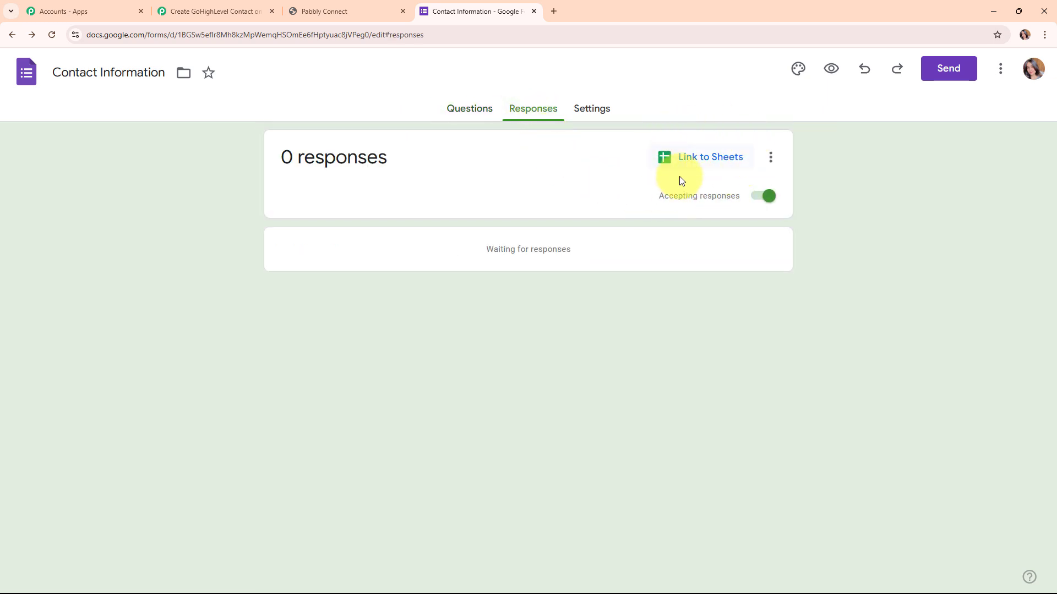
left_click(710, 159)
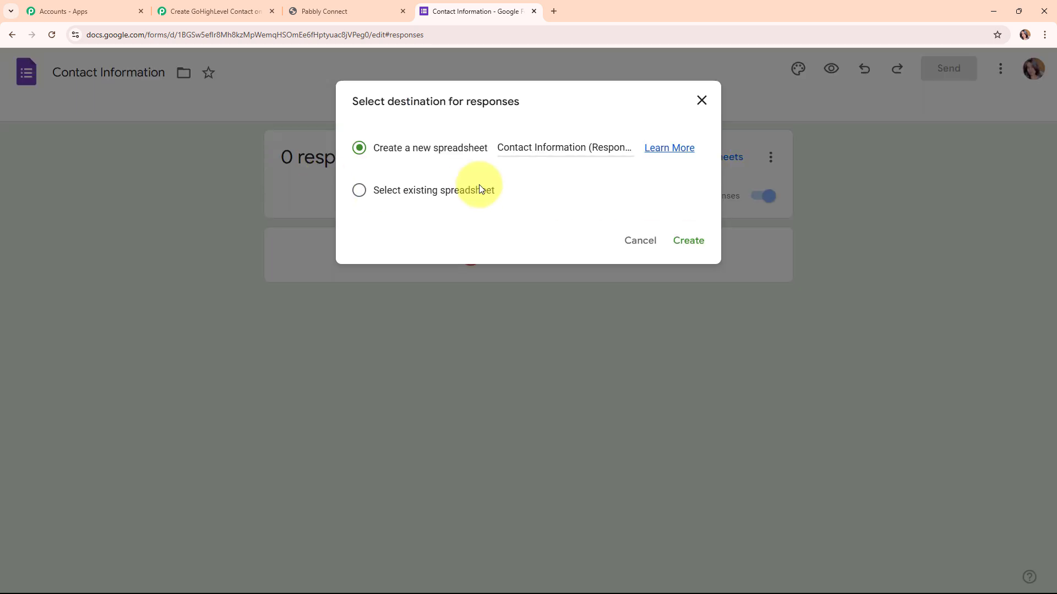
left_click(695, 239)
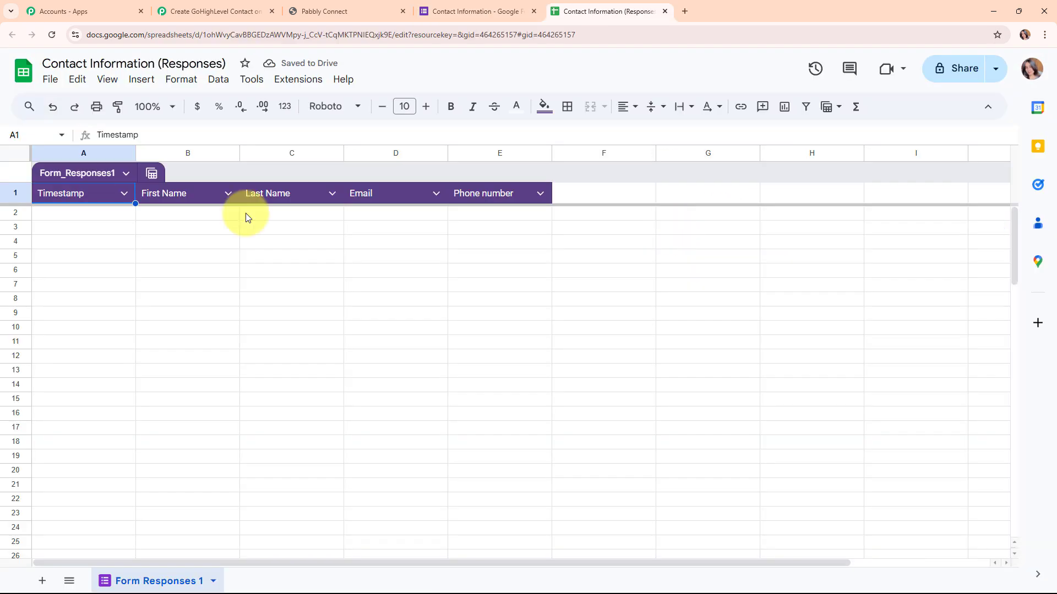
left_click(159, 107)
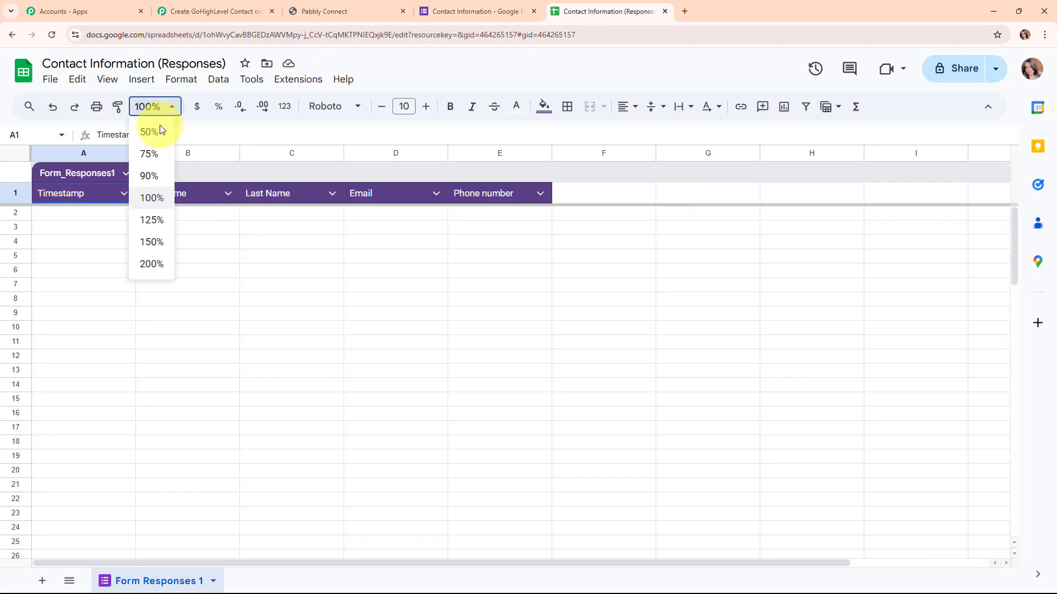
left_click(148, 225)
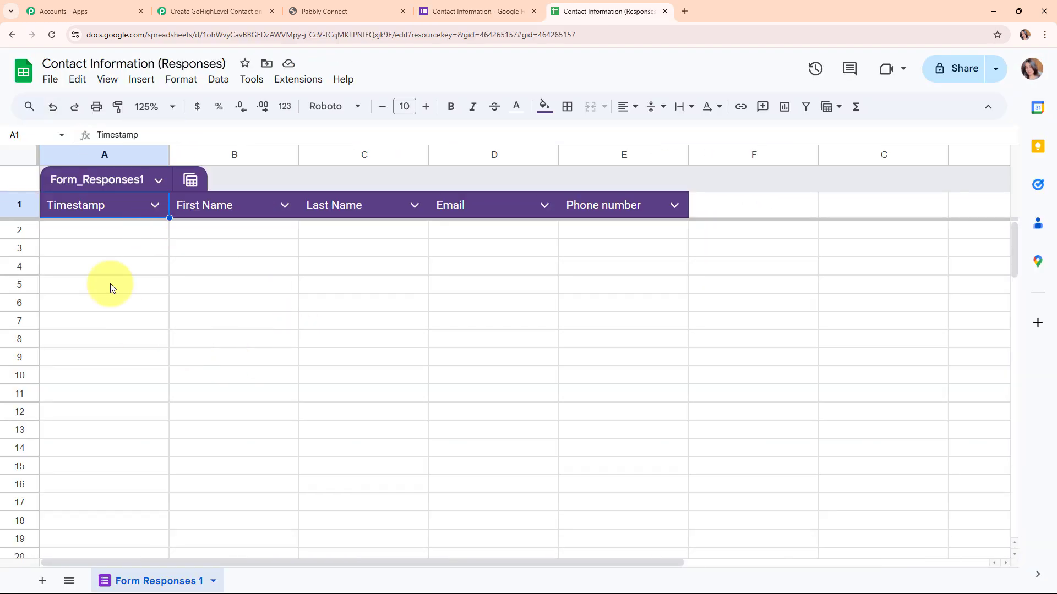
left_click(119, 231)
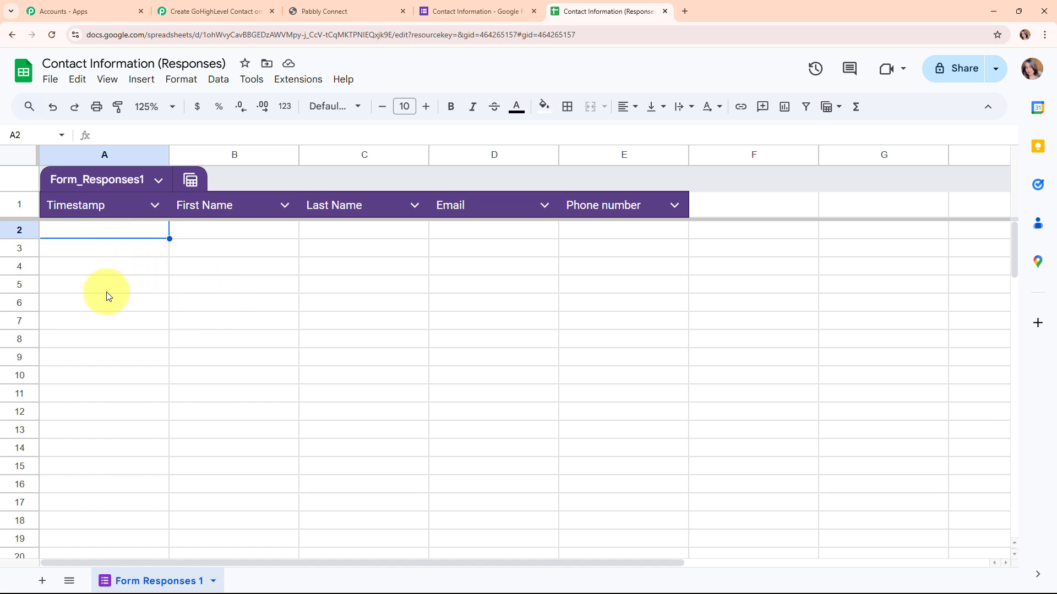
- Open the live preview of the Contact Information form and enter first name "Test" and last name "Lead"
left_click(490, 12)
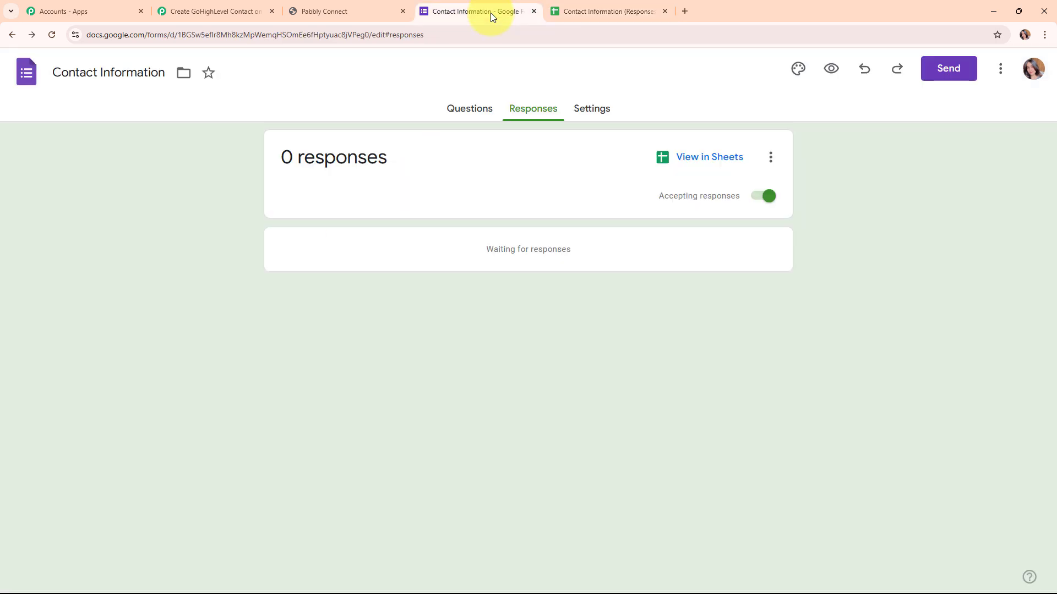
left_click(831, 69)
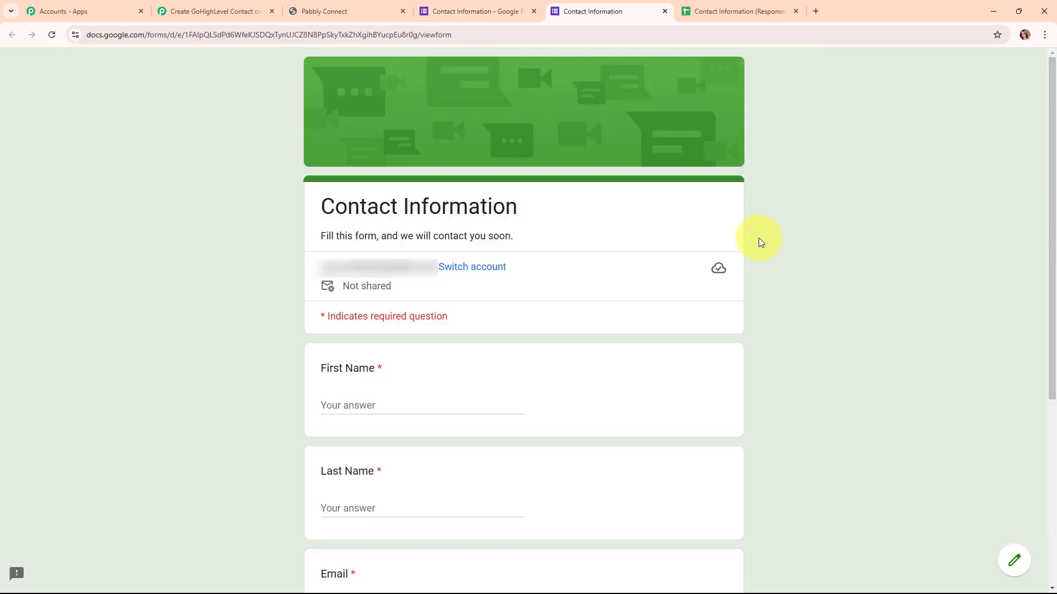
left_click(346, 403)
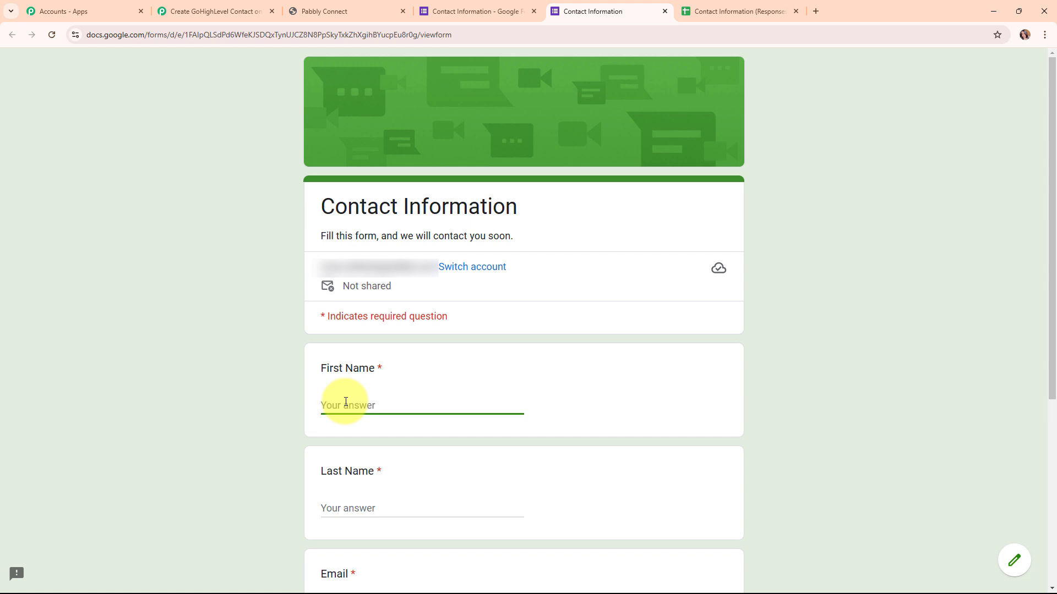
type("Test")
left_click(357, 505)
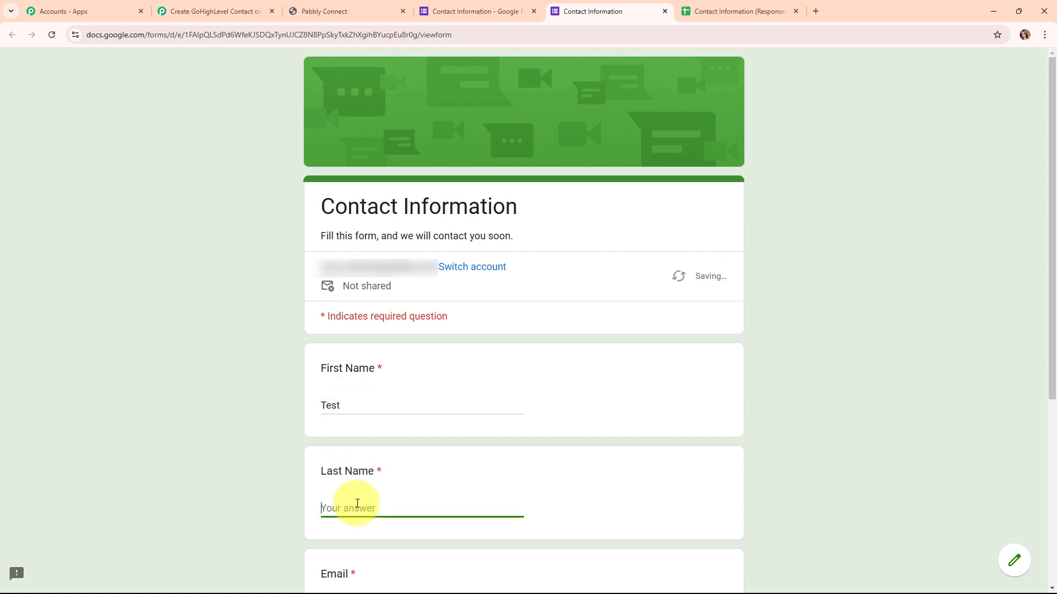
type("Lead")
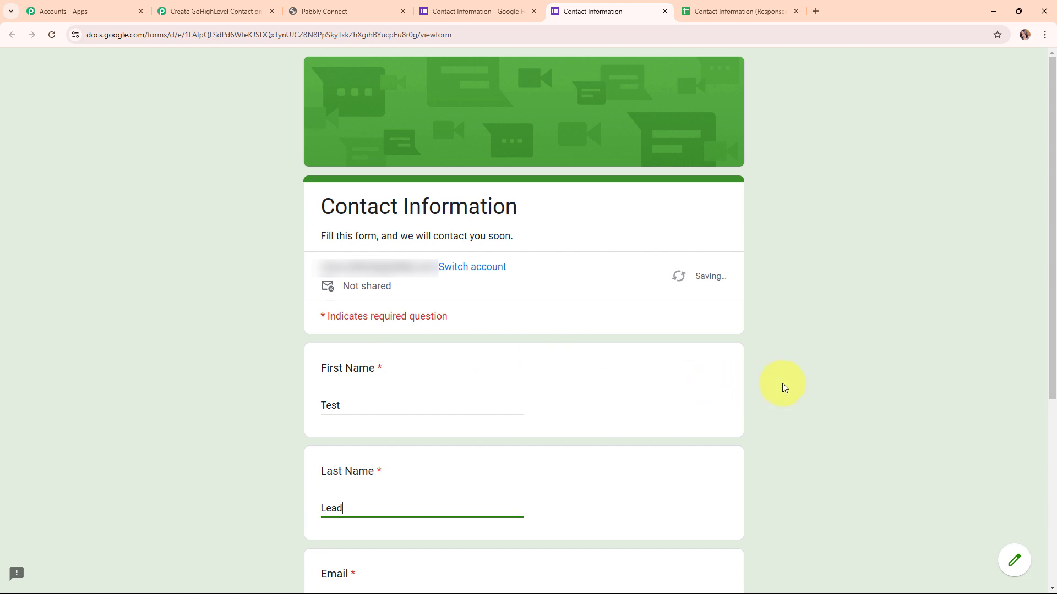
- Fill in the test lead's email and phone number, and submit the form
scroll(783, 387, "down", 5)
left_click(435, 317)
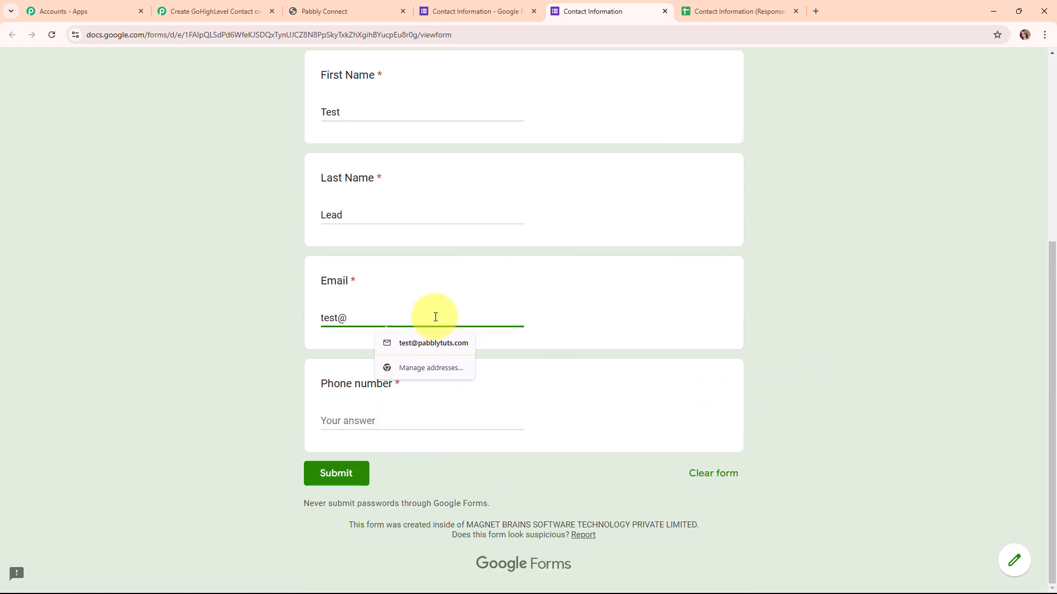
left_click(437, 421)
type("+919696969696")
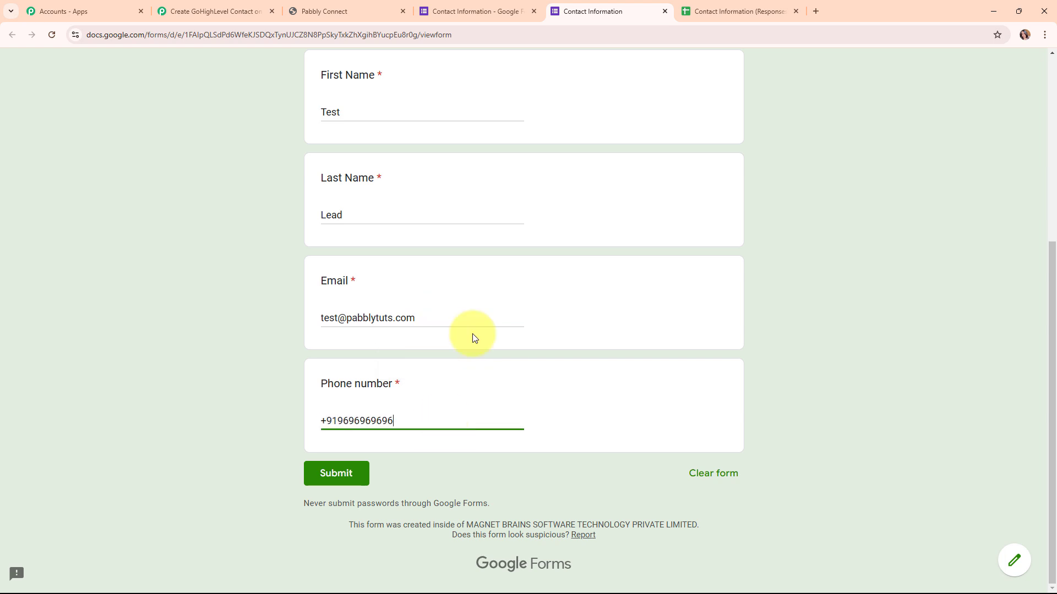
left_click(357, 470)
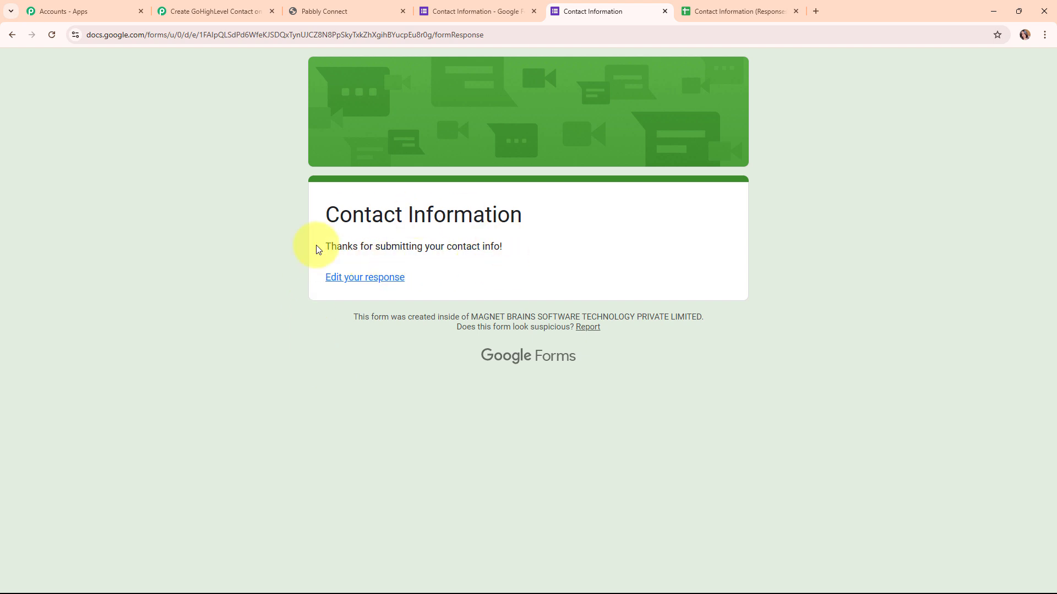
- Switch to the response spreadsheet in Google Sheets and search the add-on marketplace for Pabbly Connect Webhooks
left_click(739, 6)
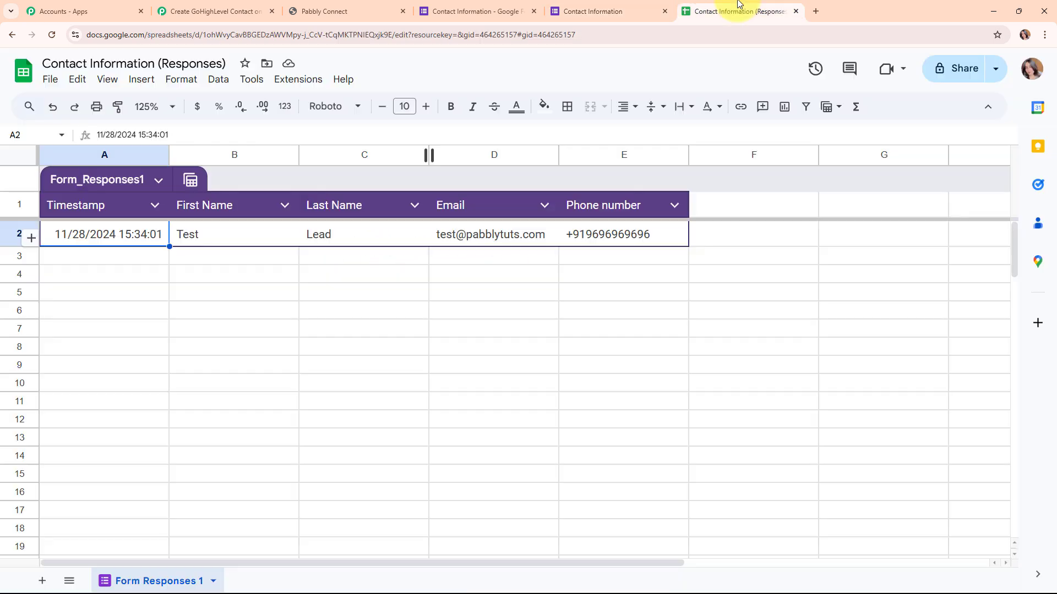
left_click(113, 258)
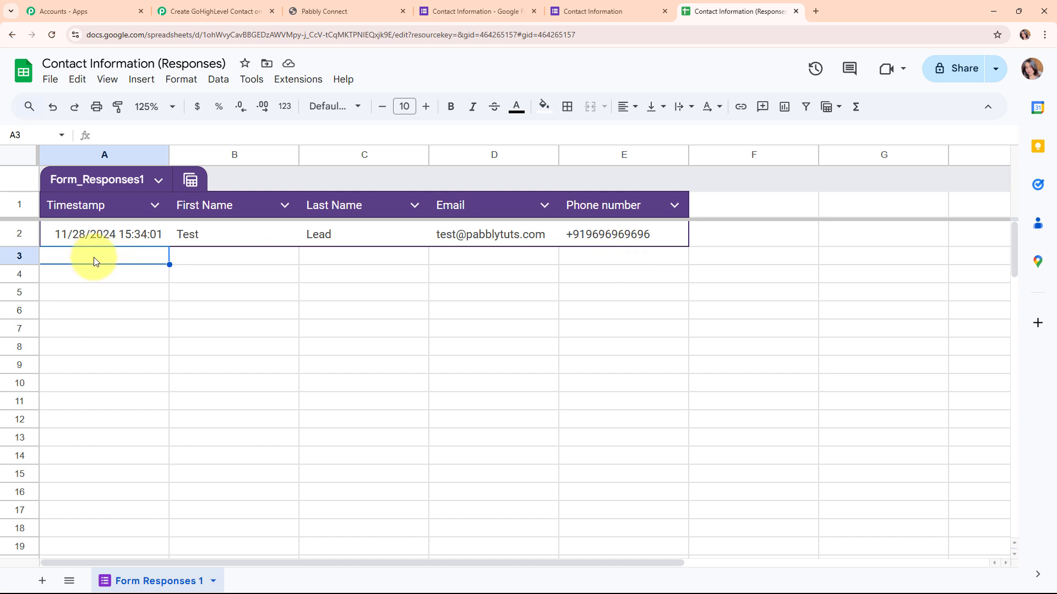
left_click(298, 79)
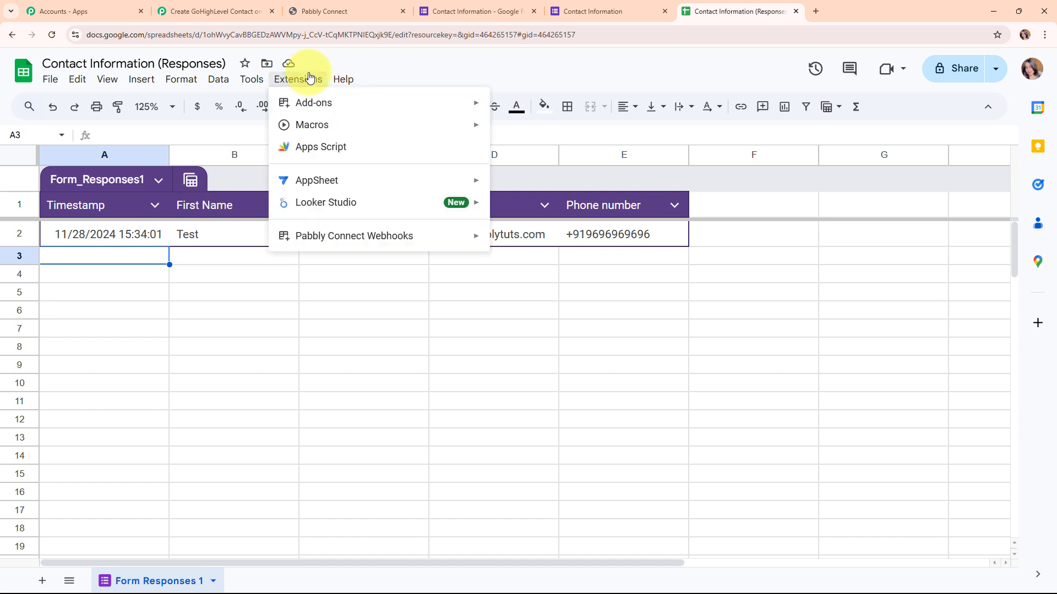
mouse_move(310, 108)
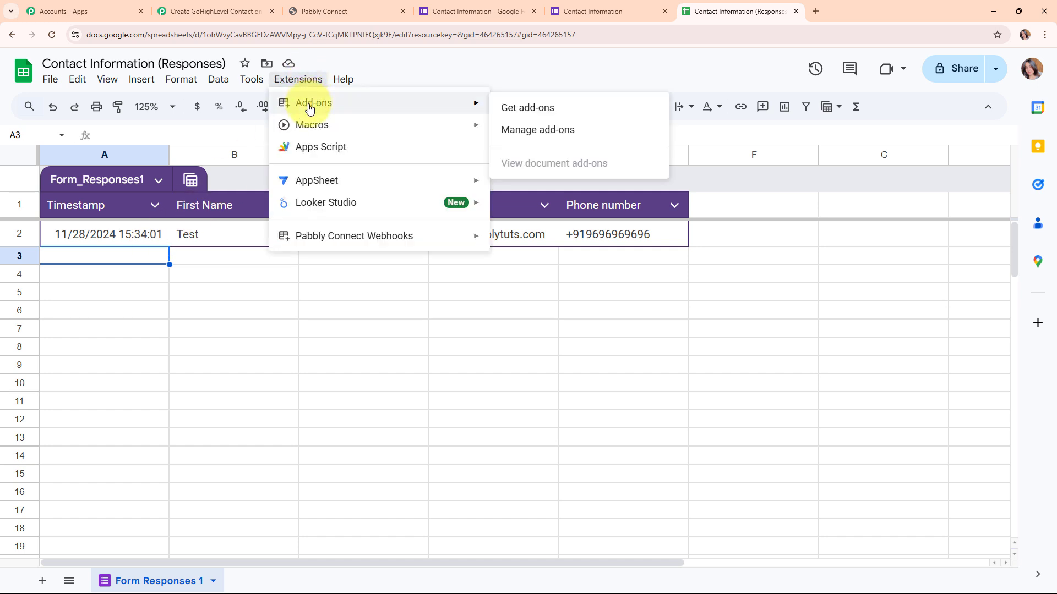
left_click(566, 113)
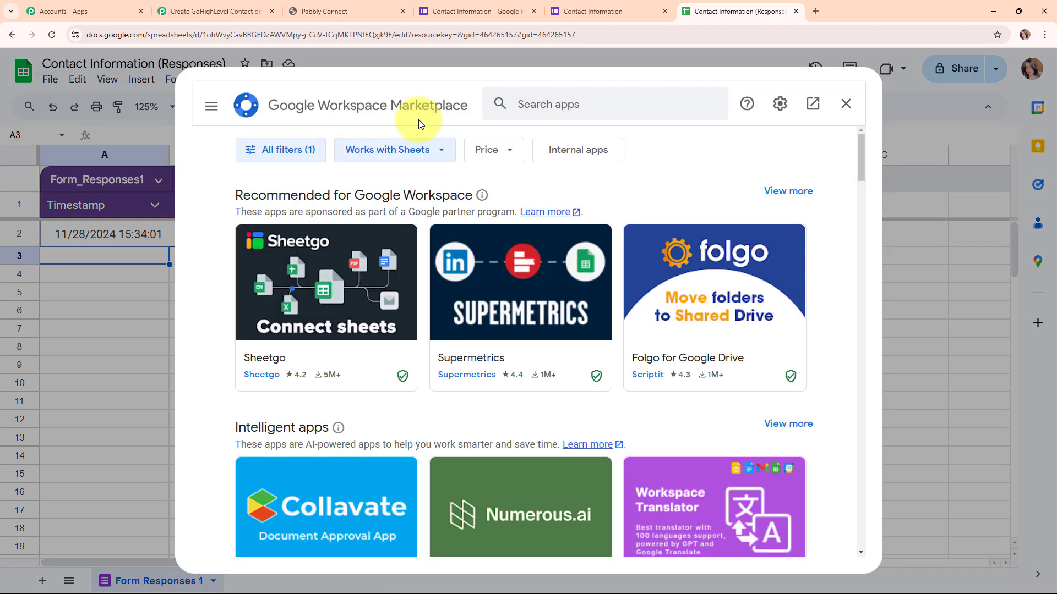
left_click(550, 107)
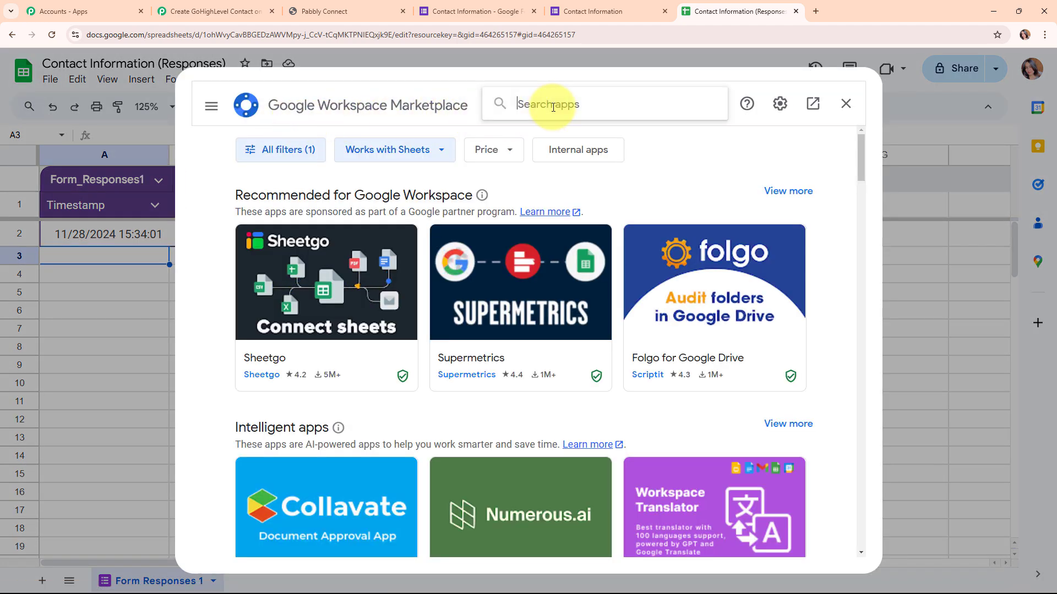
type("pabb")
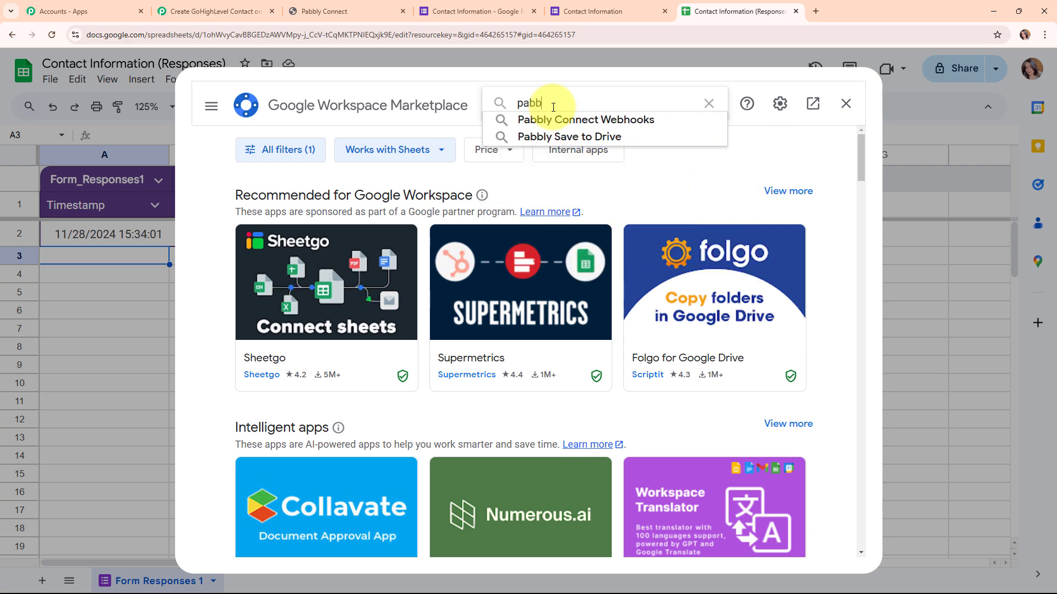
left_click(556, 124)
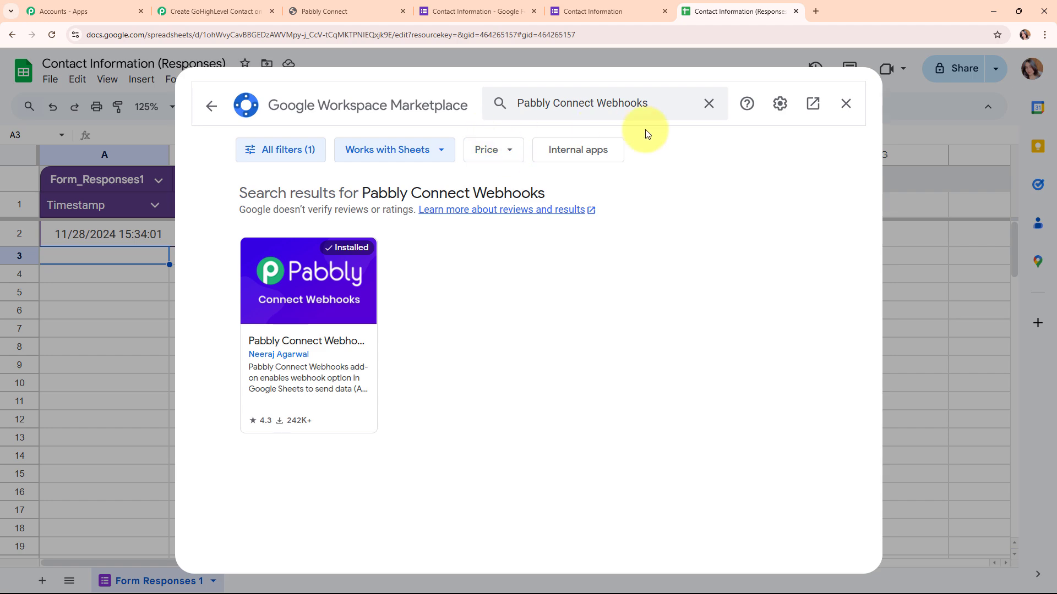
- View the details of the Pabbly Connect Webhooks add-on and close the marketplace
left_click(323, 319)
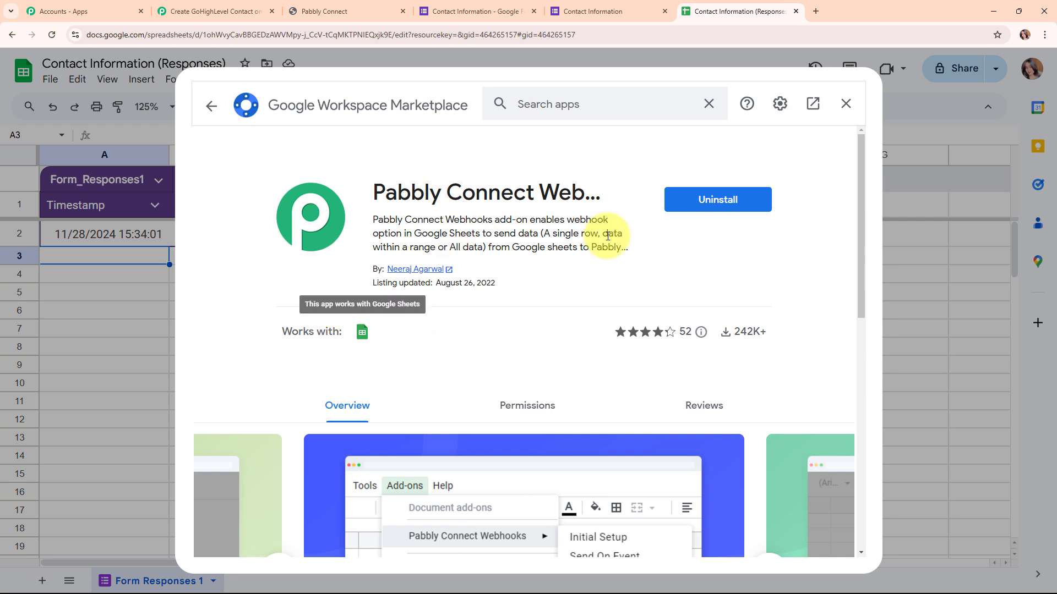
left_click(206, 105)
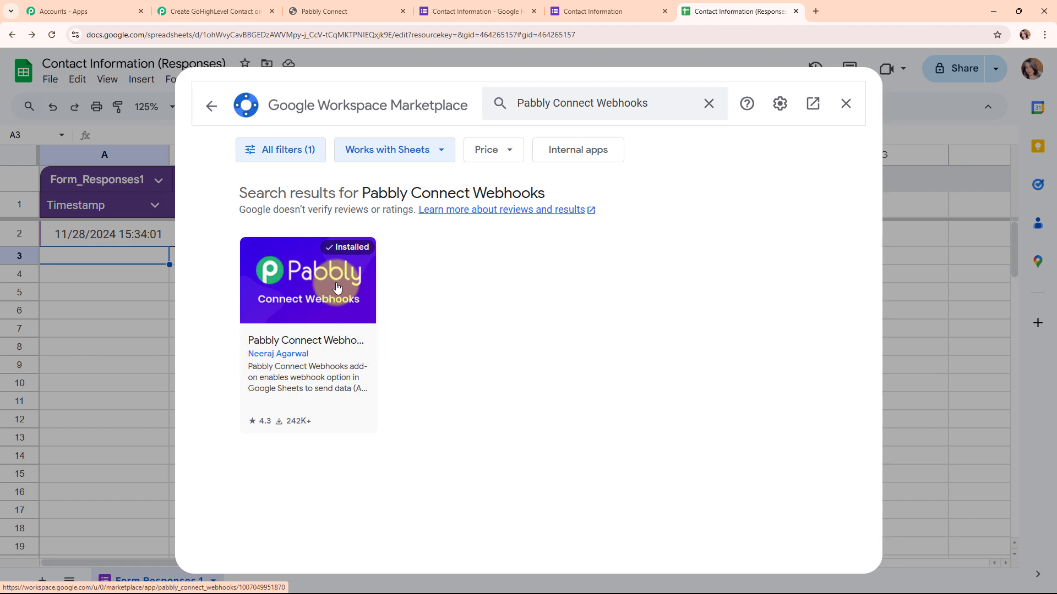
left_click(841, 117)
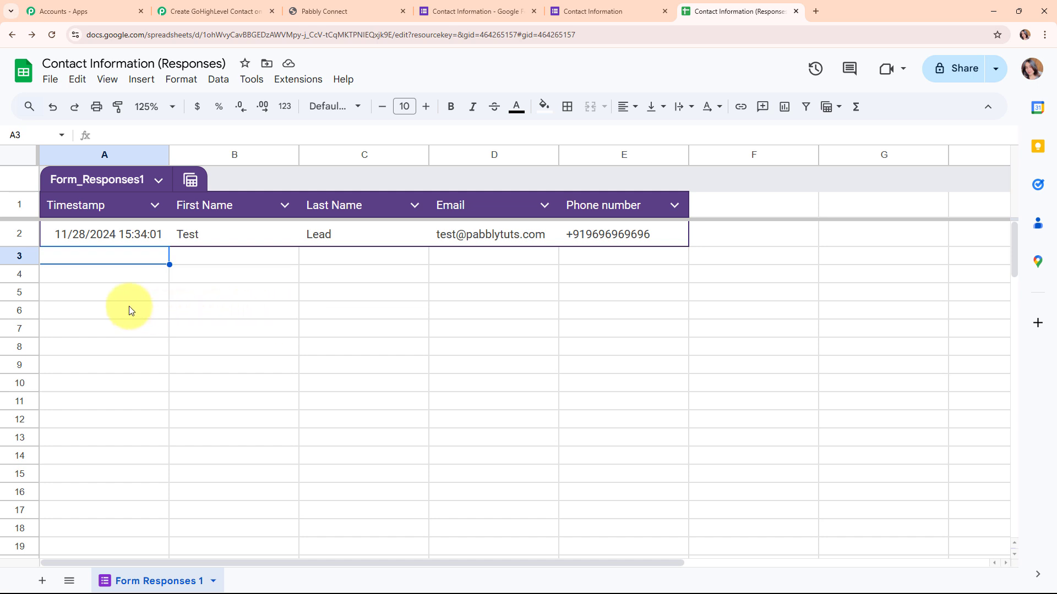
- Configure the Pabbly Connect Webhooks initial setup for the sheet with the copied webhook URL and trigger column E
left_click(323, 83)
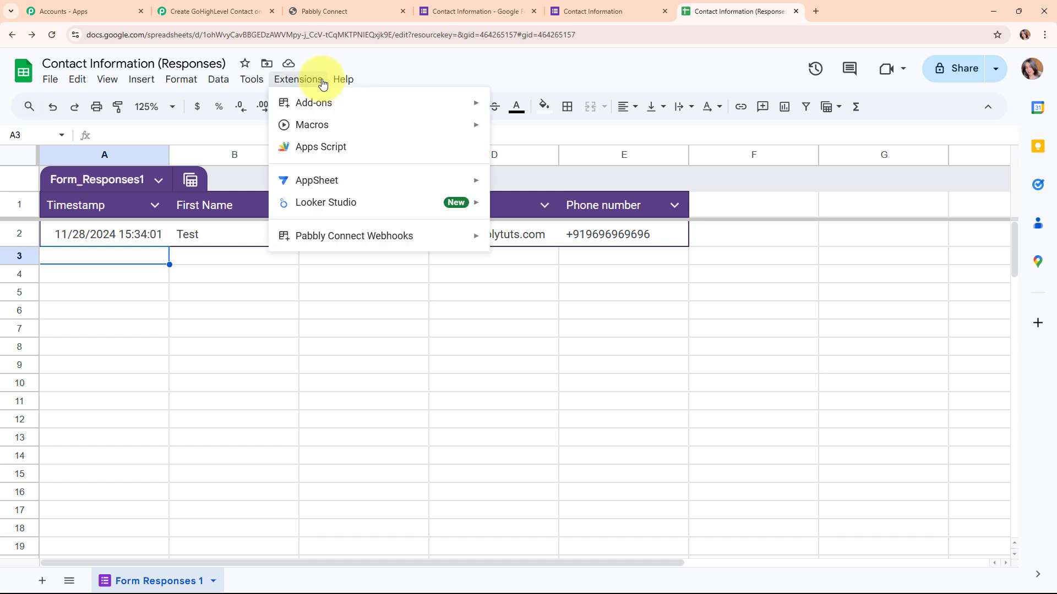
mouse_move(295, 238)
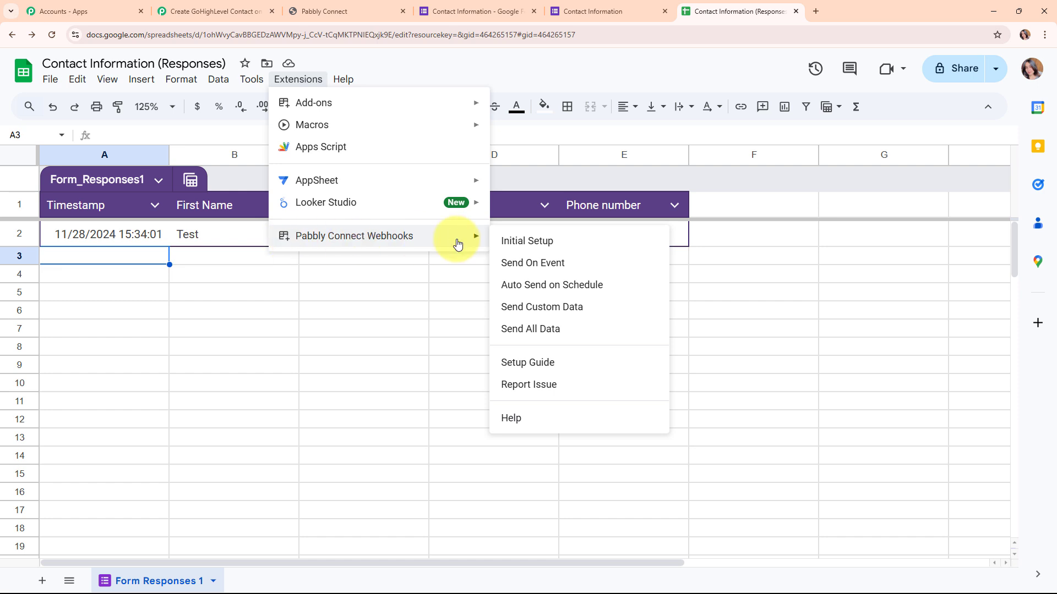
left_click(549, 246)
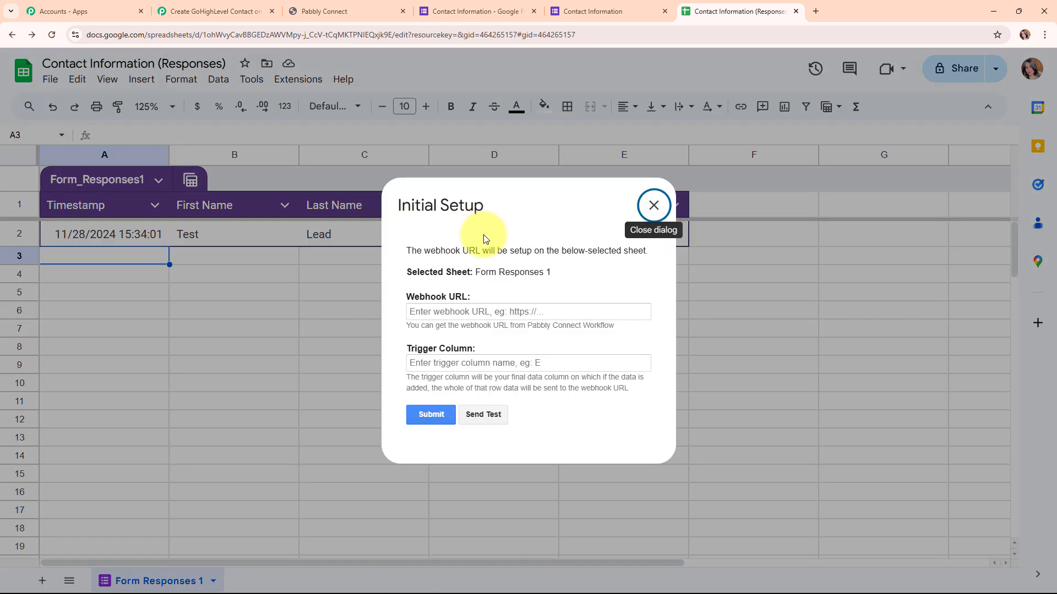
left_click(445, 315)
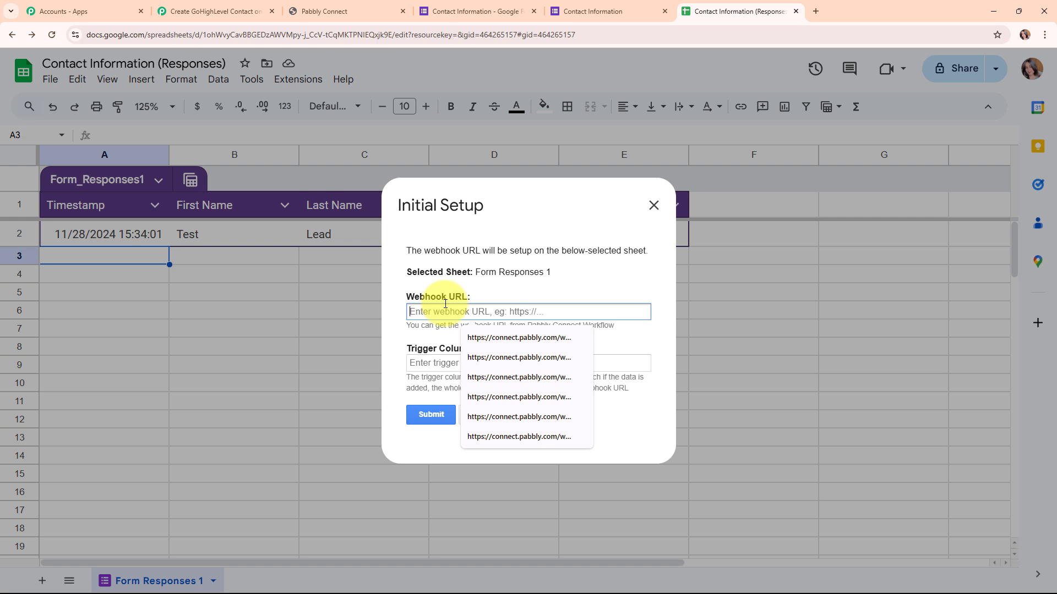
key("ctrl+v")
left_click(467, 337)
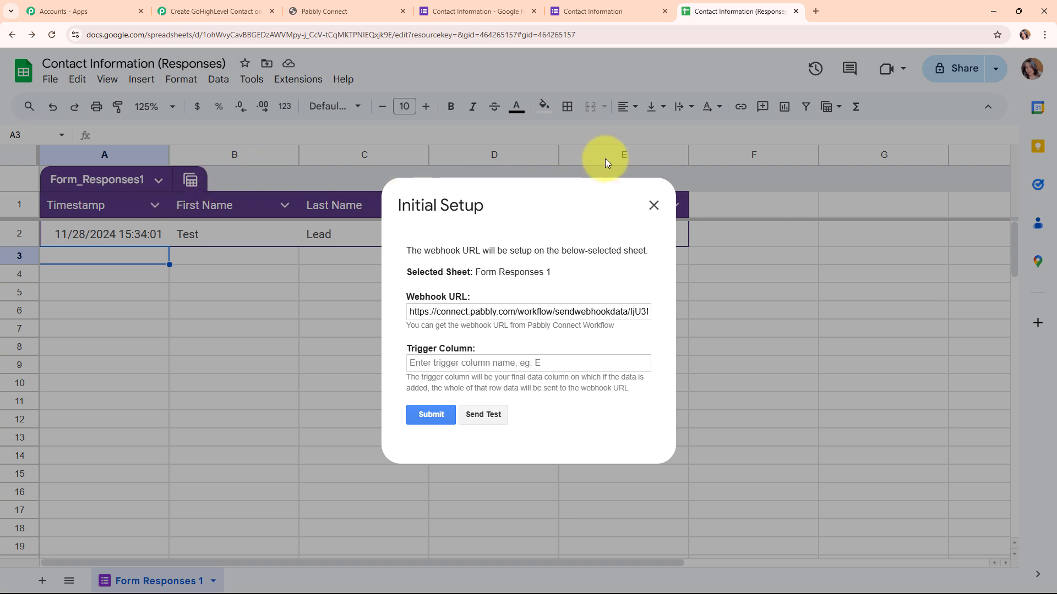
left_click(434, 363)
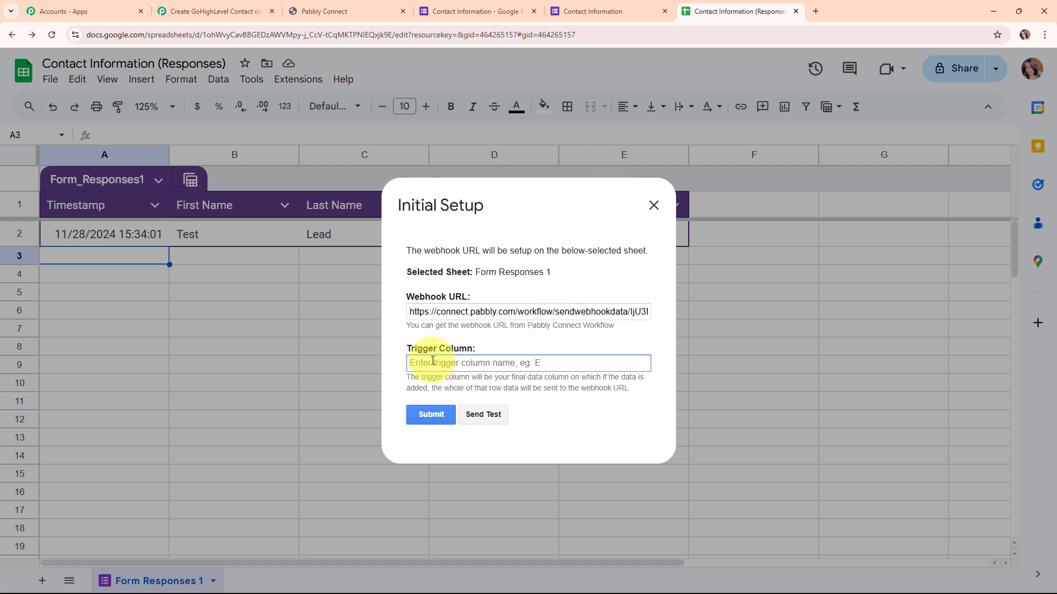
type("E")
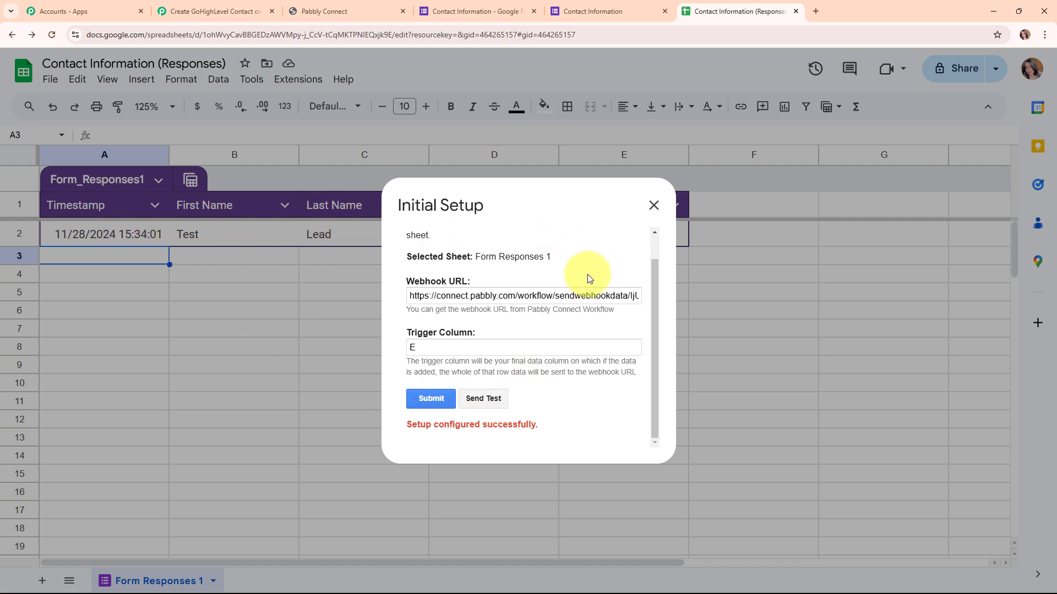
- Send the test data to the webhook and switch to the Pabbly Connect workflow to review the captured response
left_click(469, 401)
scroll(565, 400, "down", 2)
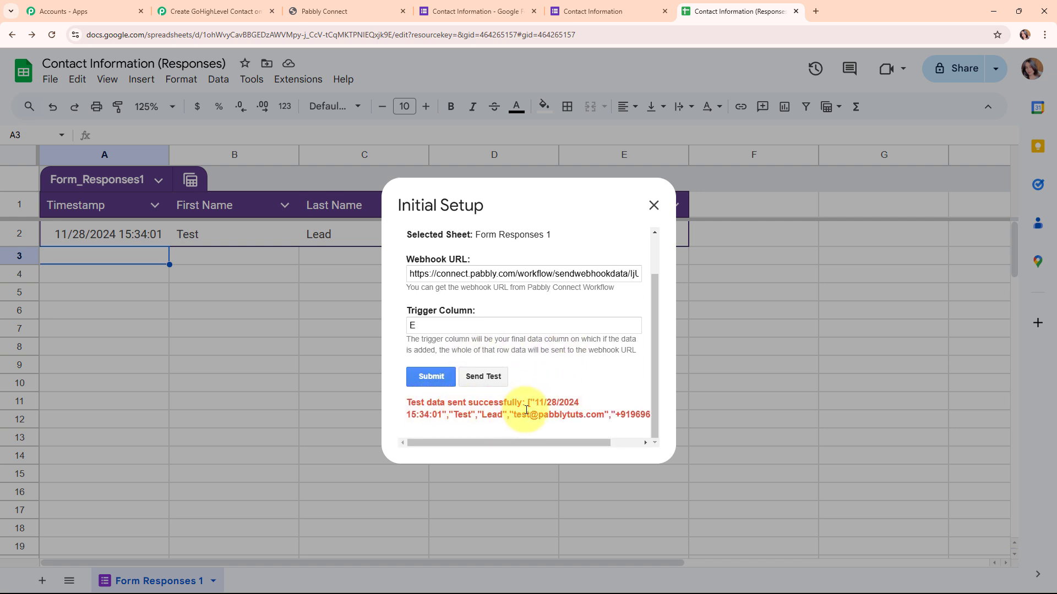
left_click(650, 204)
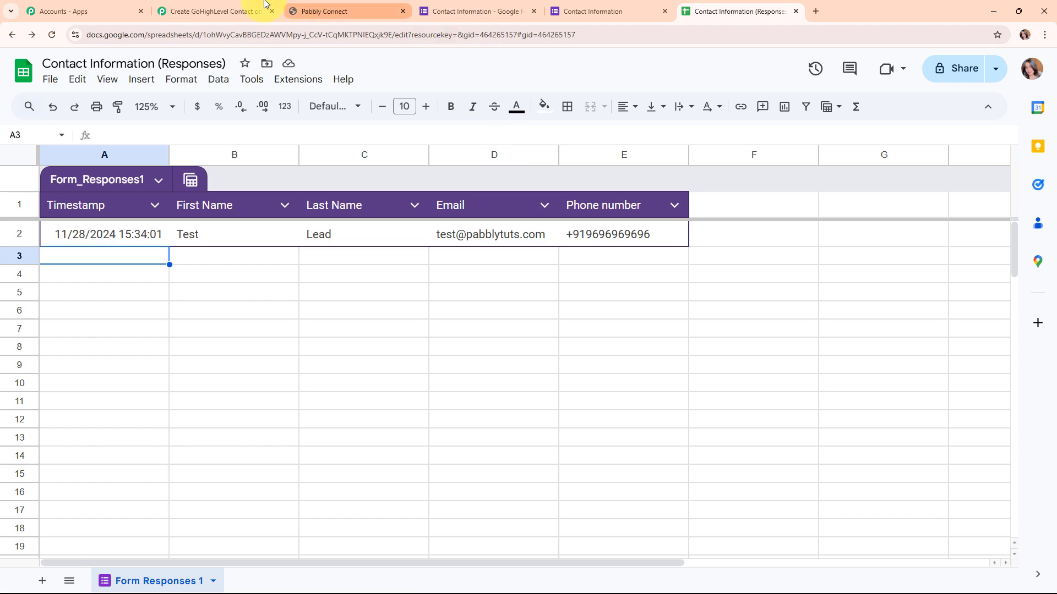
left_click(214, 11)
scroll(878, 477, "down", 7)
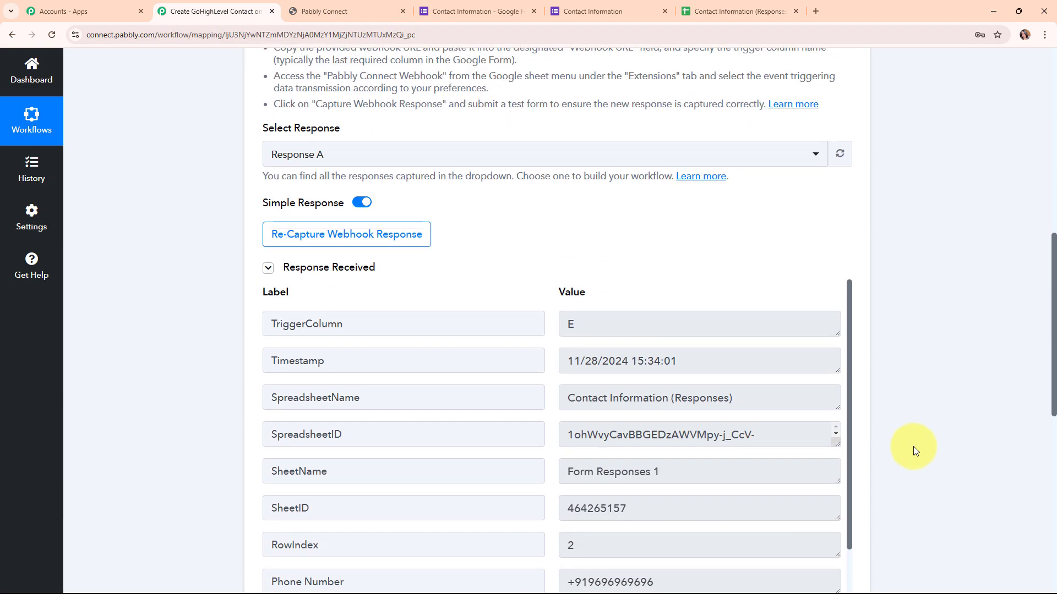
- Examine the captured webhook response values from TriggerColumn through Email, and collapse the Google Forms trigger step
left_click(597, 324)
left_click_drag(682, 361, 559, 362)
left_click_drag(724, 398, 488, 418)
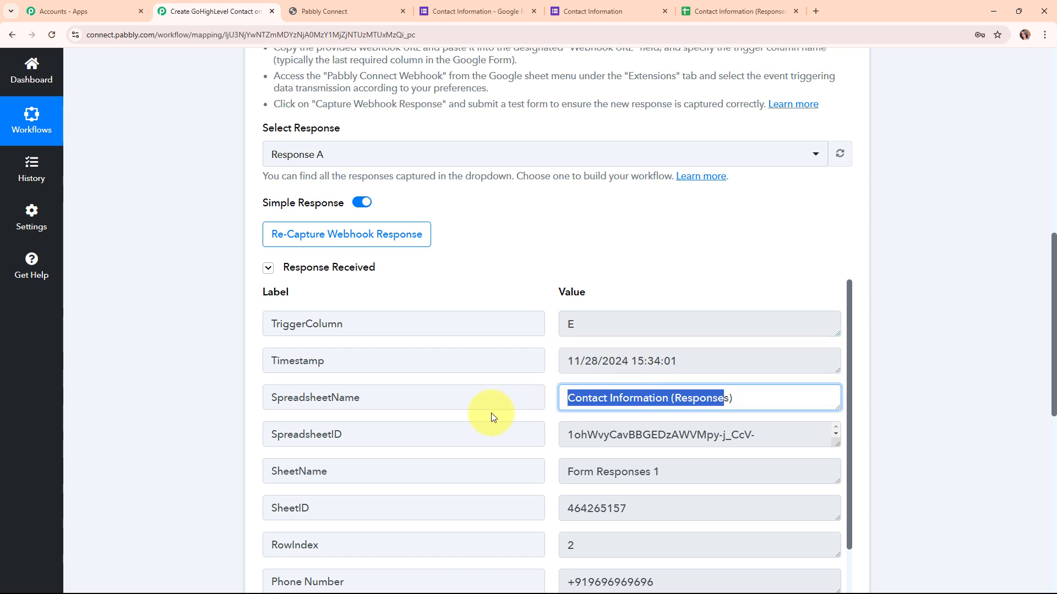
scroll(630, 440, "down", 1)
scroll(814, 455, "down", 5)
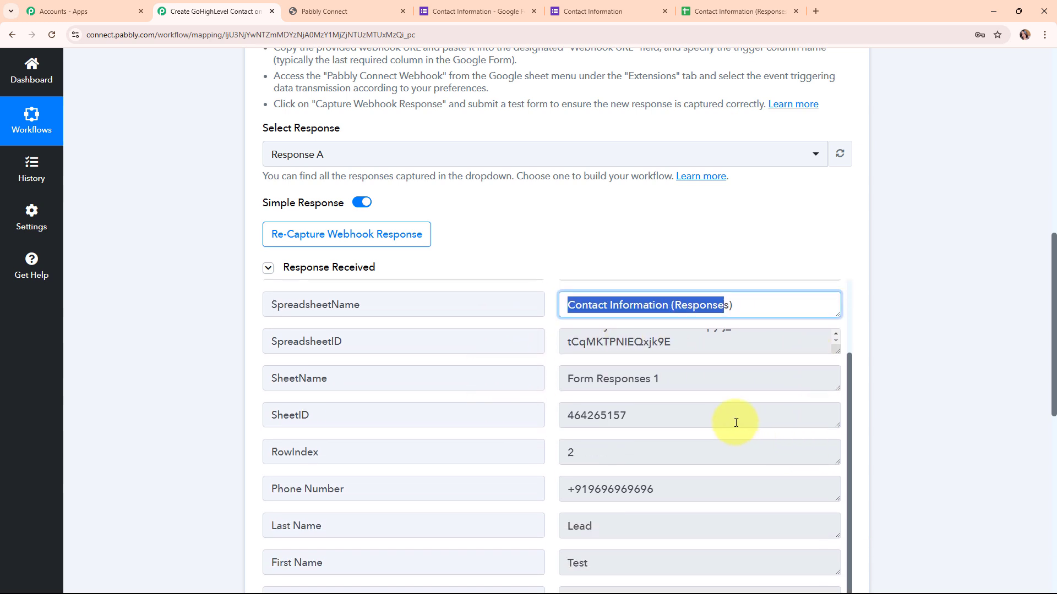
left_click_drag(605, 350, 521, 348)
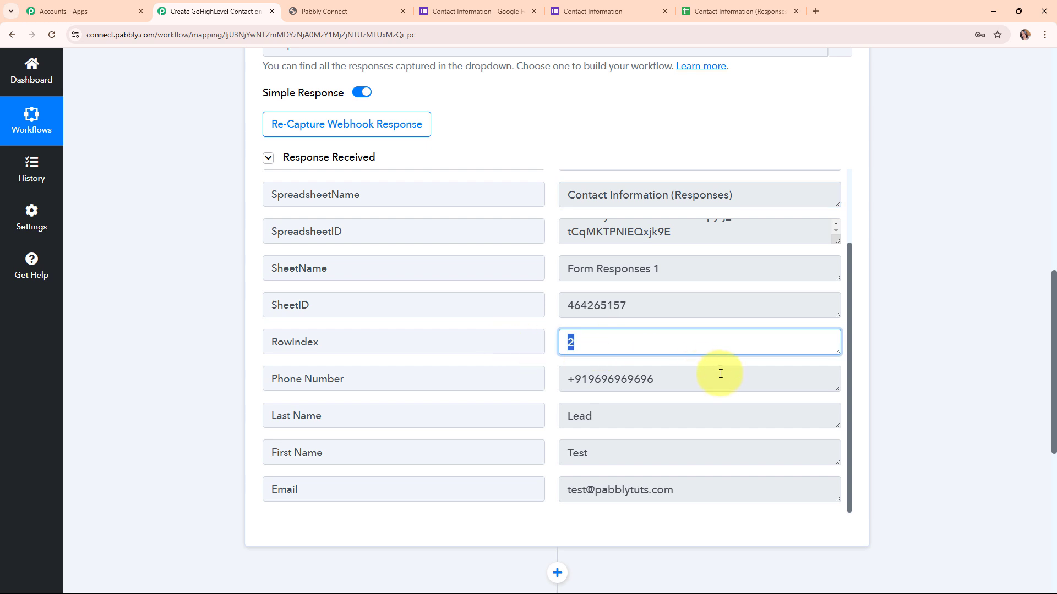
left_click_drag(688, 379, 559, 383)
left_click_drag(608, 414, 443, 414)
left_click_drag(613, 460, 550, 457)
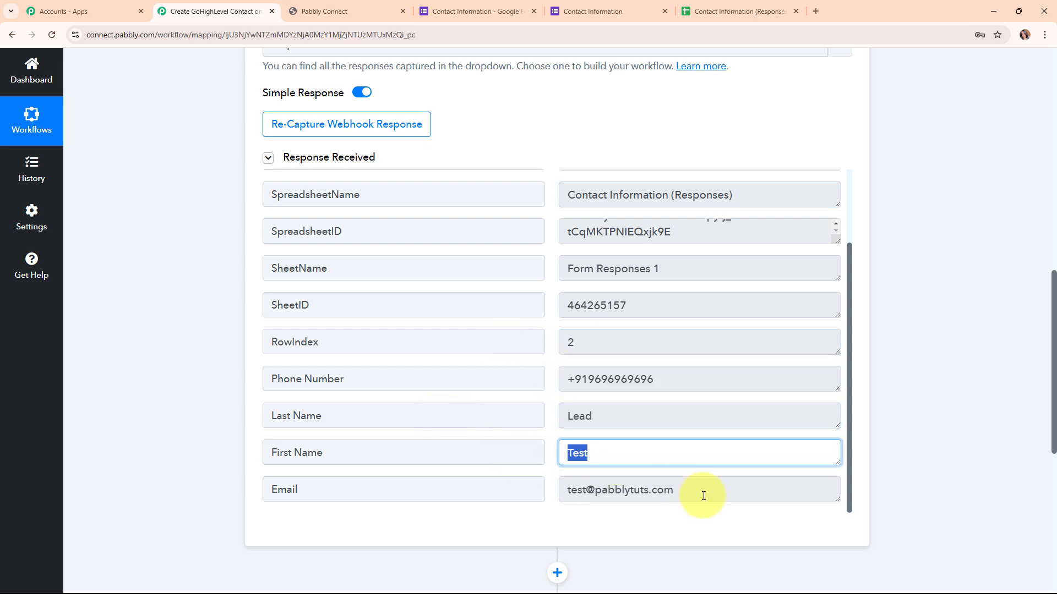
left_click_drag(701, 495, 479, 520)
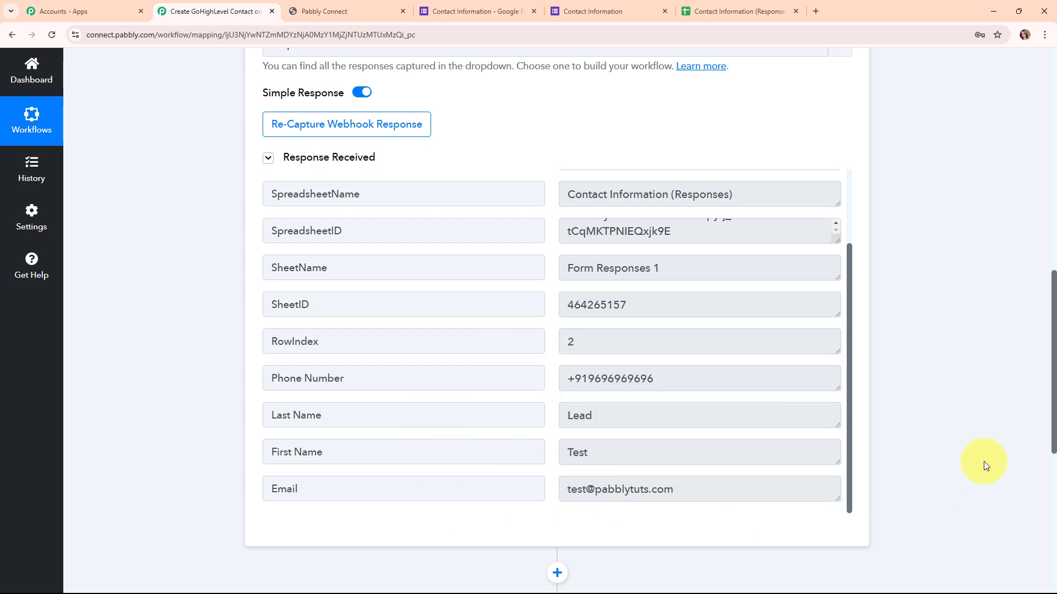
scroll(935, 418, "up", 4)
scroll(936, 418, "up", 7)
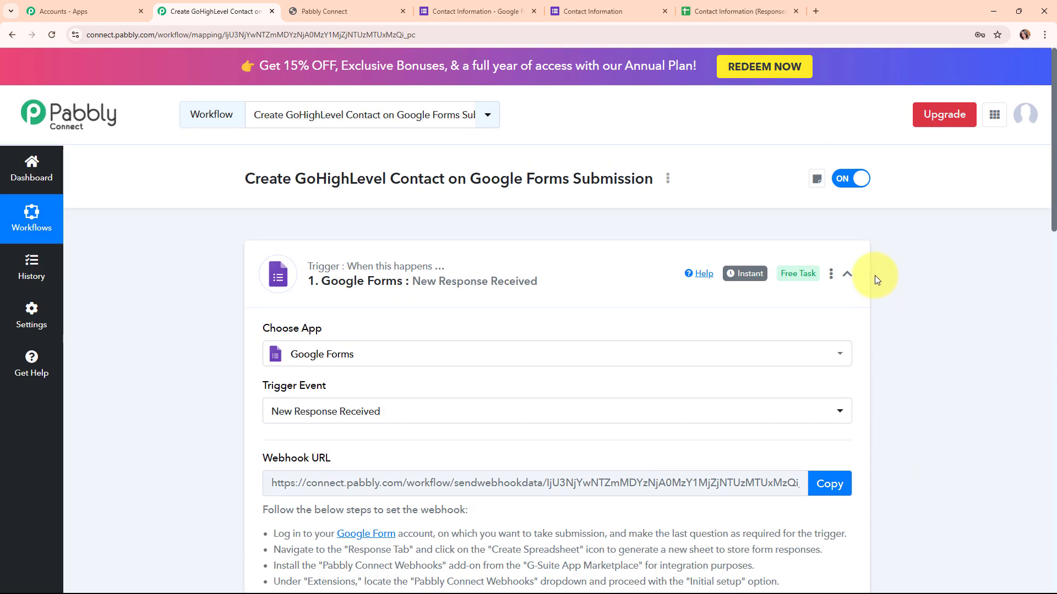
left_click(853, 274)
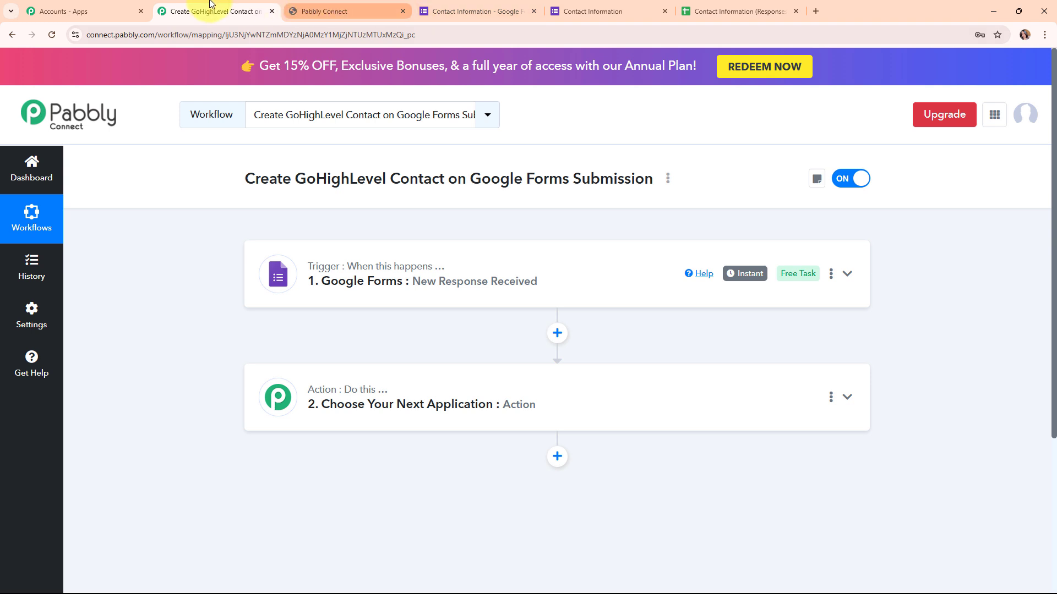
- Switch to the response spreadsheet in Google Sheets, enable Send On Event for Pabbly Connect Webhooks, and check that it is active
left_click(716, 10)
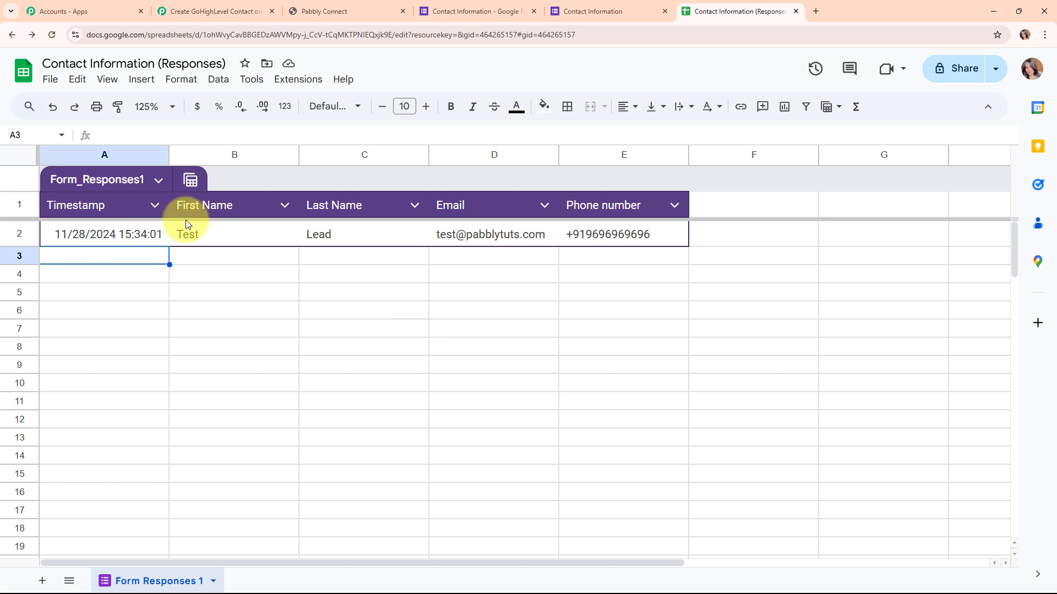
left_click(305, 80)
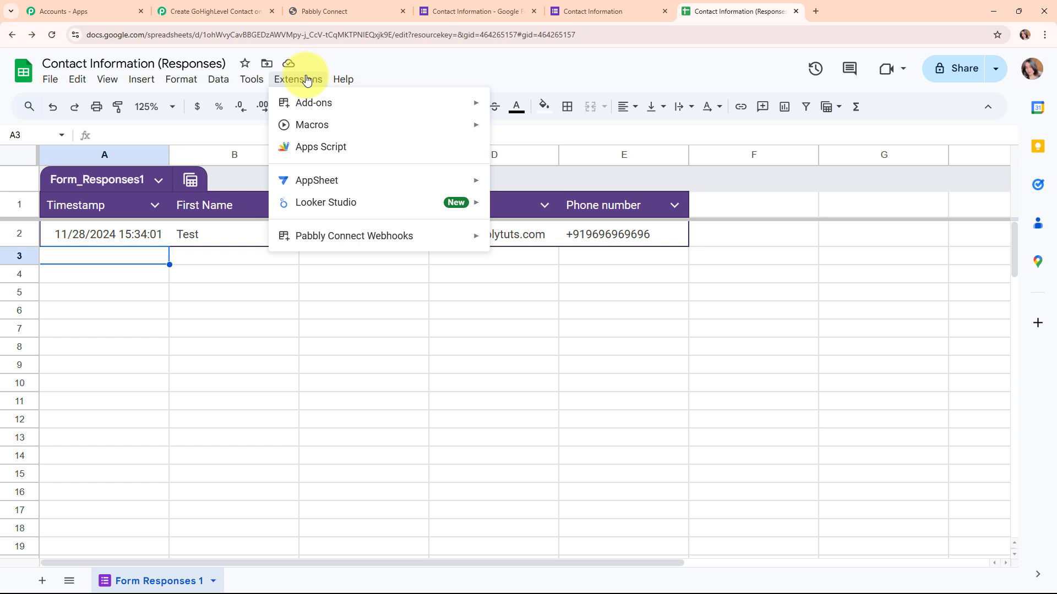
mouse_move(325, 234)
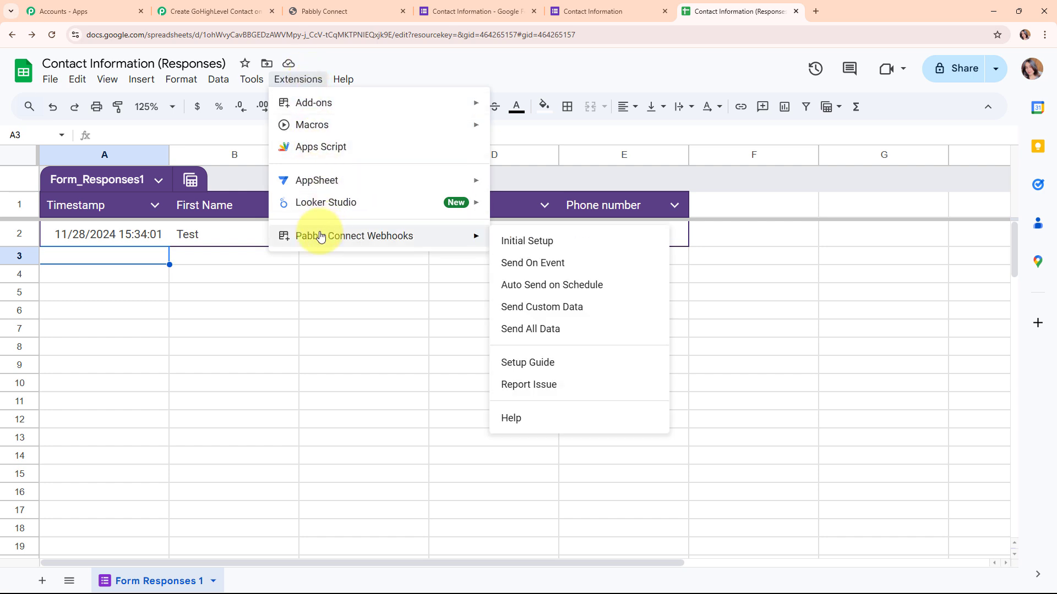
left_click(526, 270)
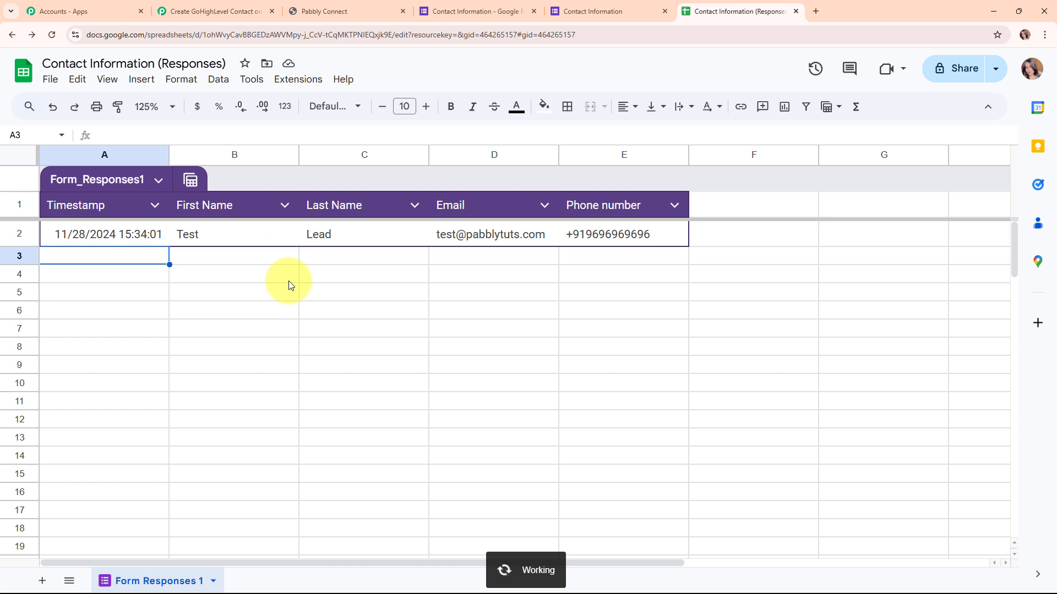
left_click(298, 81)
mouse_move(314, 246)
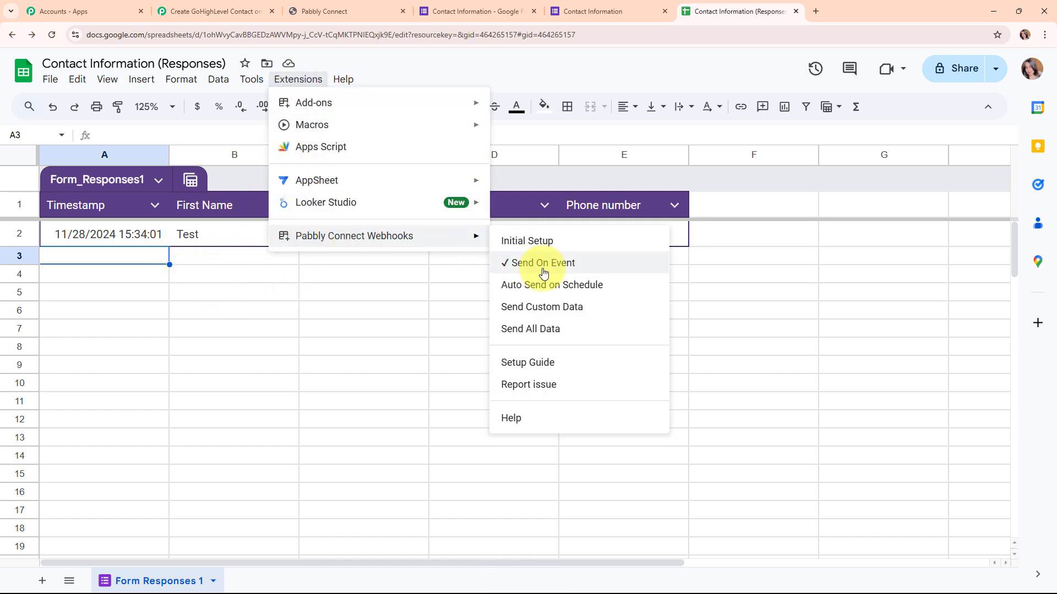
left_click(158, 260)
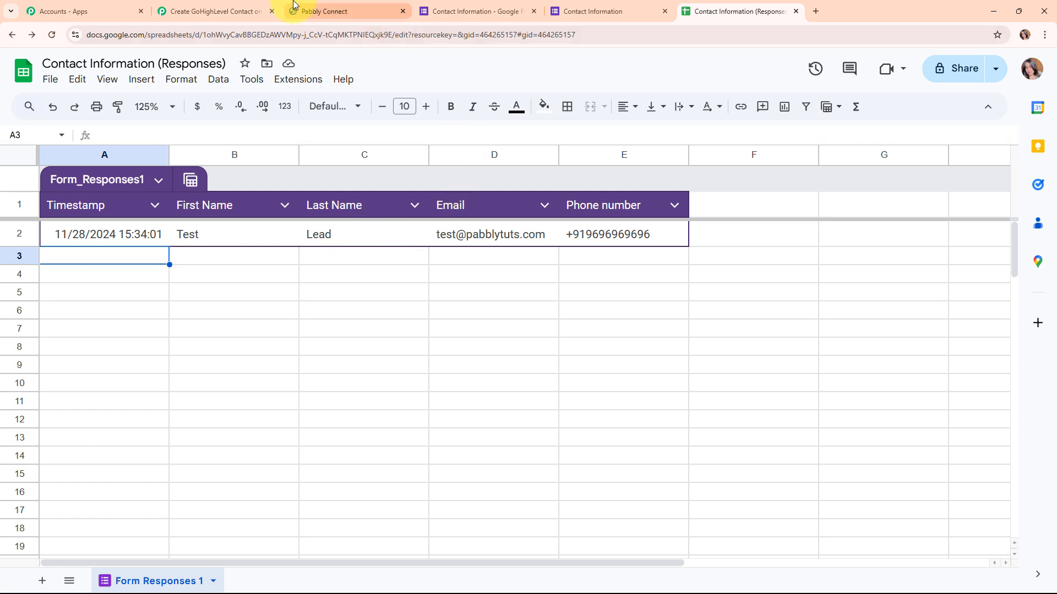
- Return to the Pabbly Connect workflow and set the action step to LeadConnector V2 with the Create Contact event
left_click(244, 4)
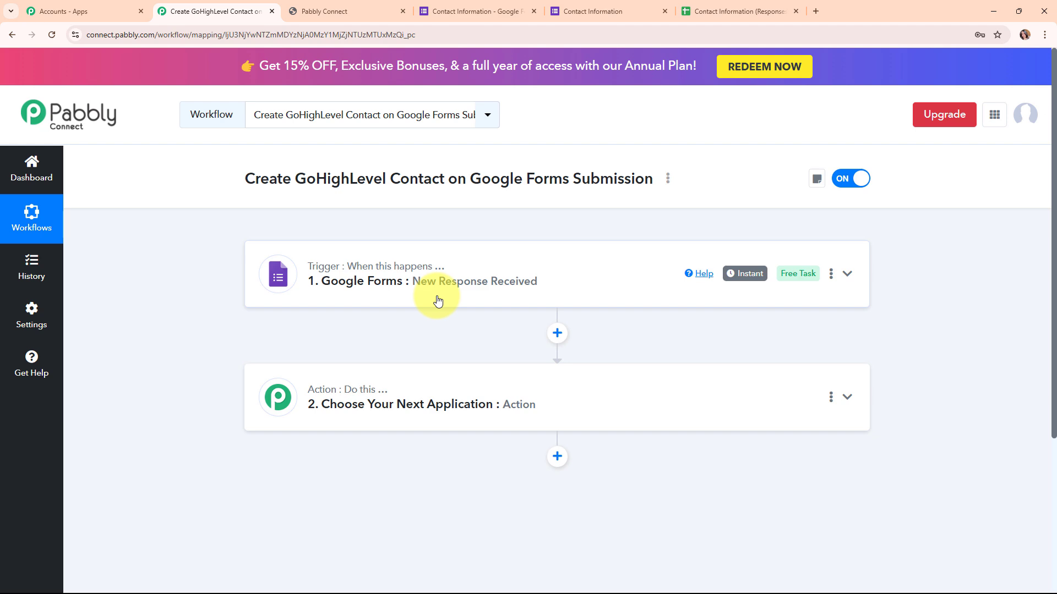
left_click(438, 380)
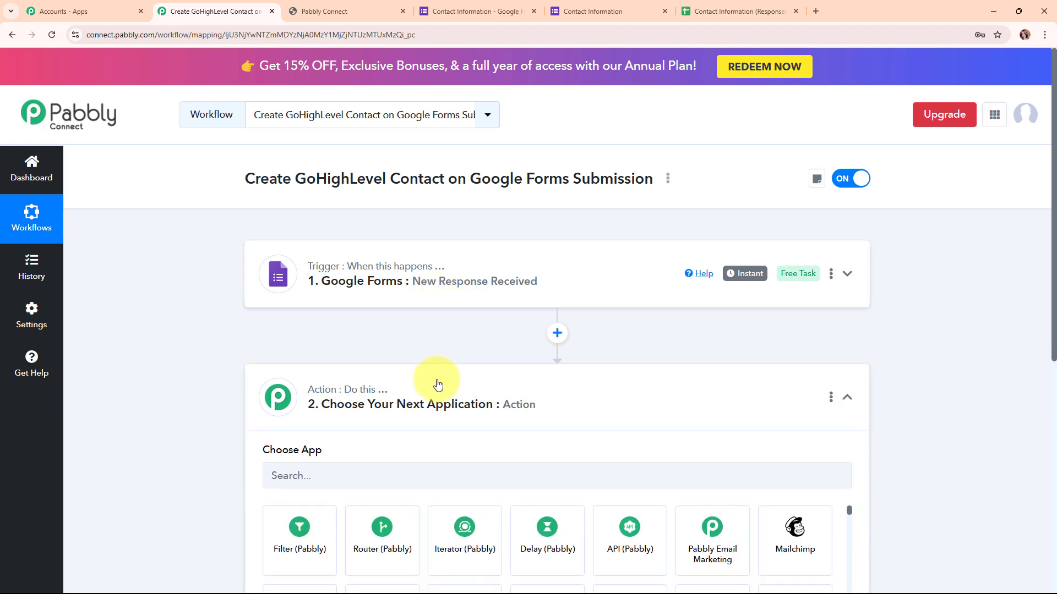
left_click(426, 292)
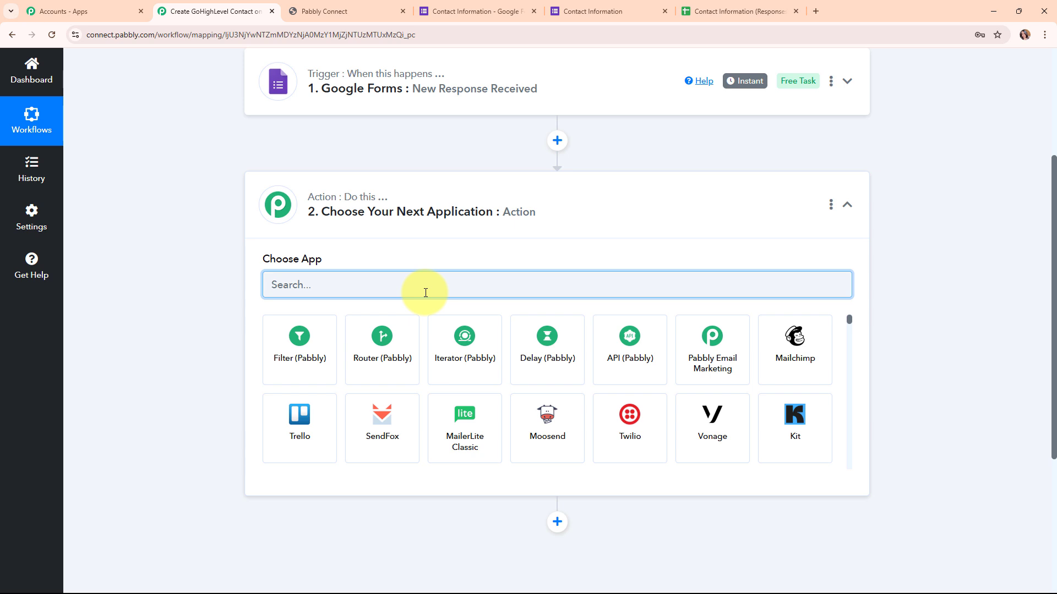
type("Leadc")
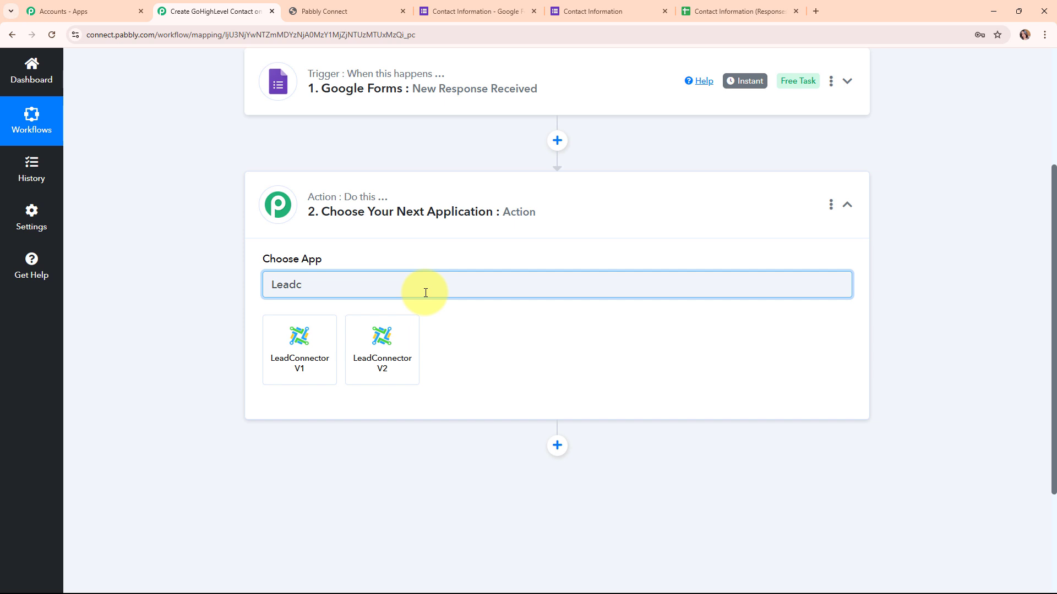
left_click(414, 368)
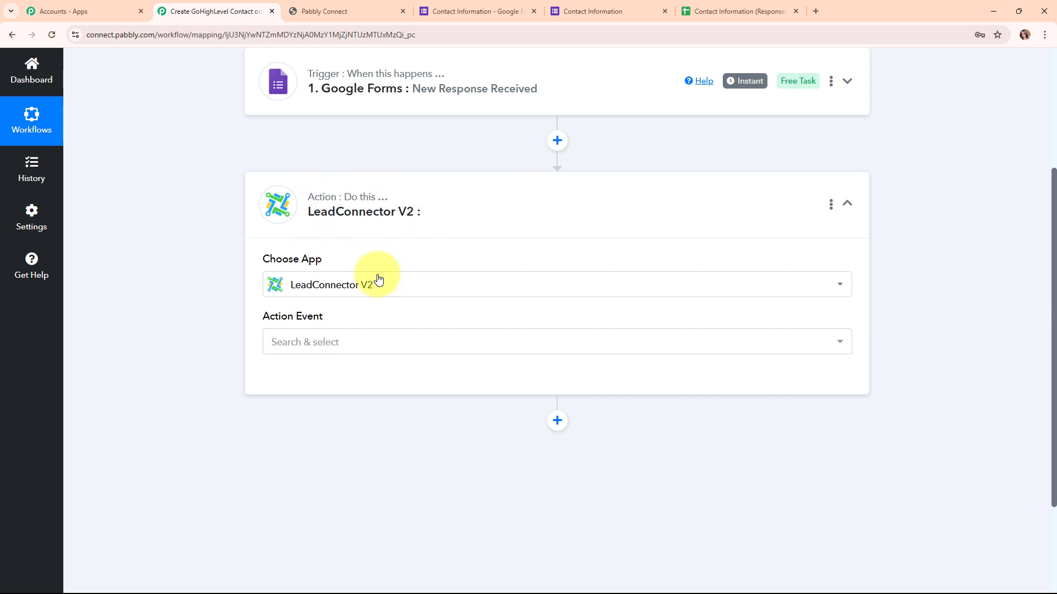
left_click(365, 350)
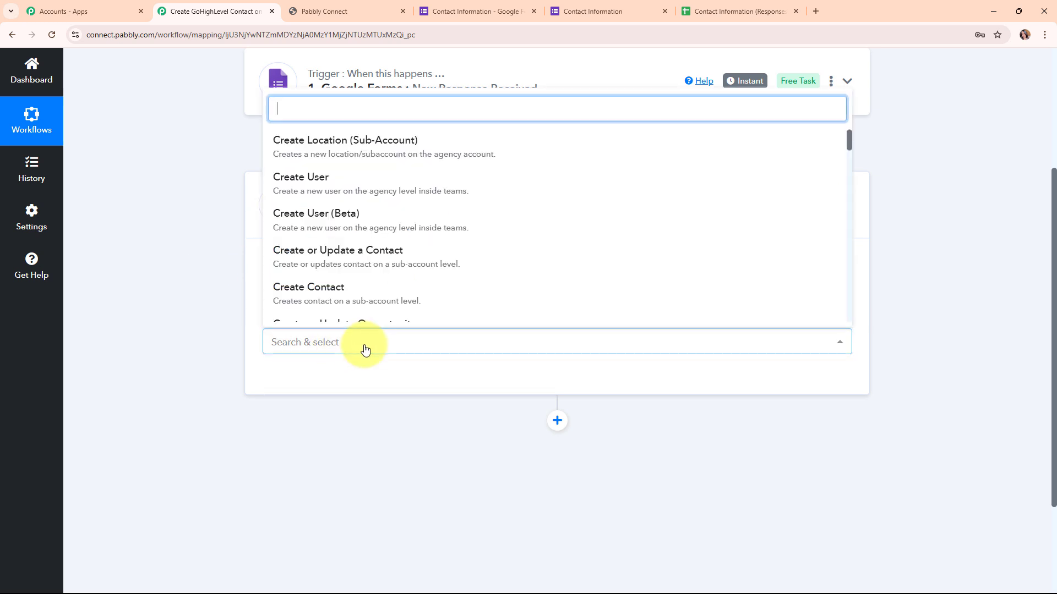
left_click(377, 298)
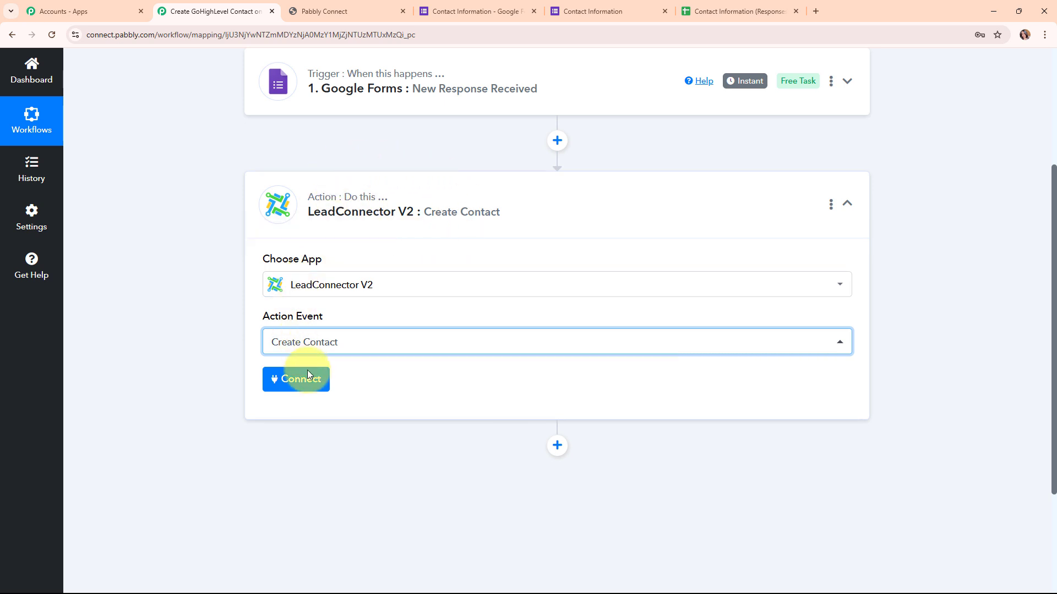
- Add a new LeadConnector V2 connection to the action step and authorize it for the New 2 sub-account
left_click(314, 386)
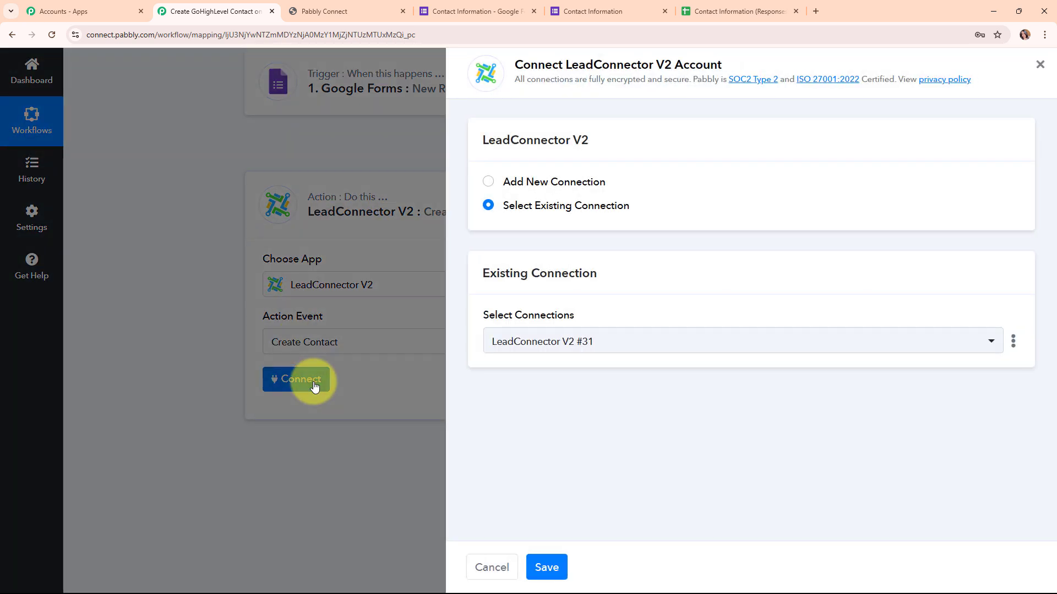
left_click(487, 186)
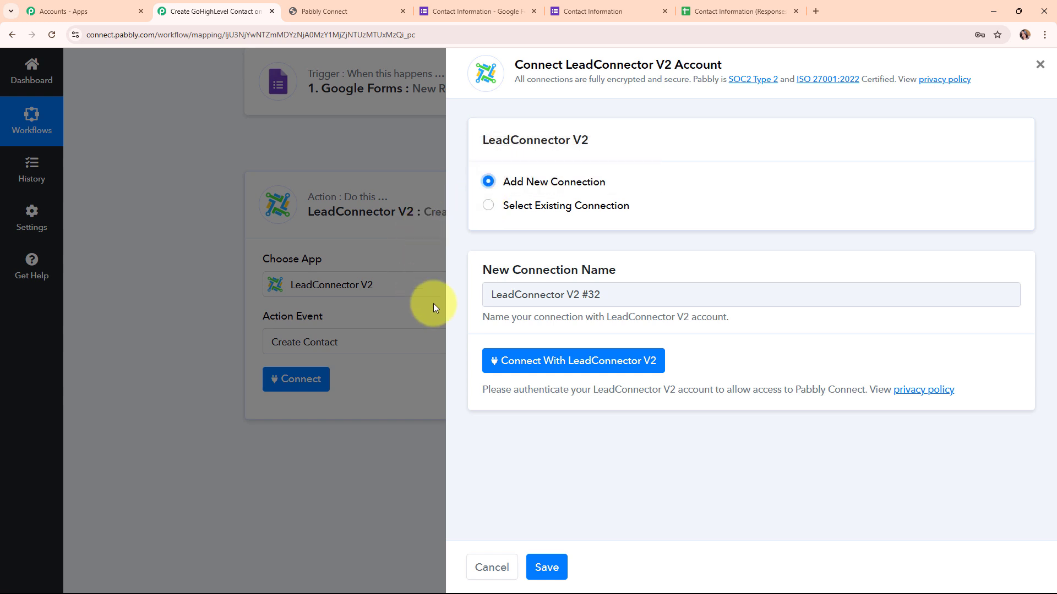
left_click(630, 361)
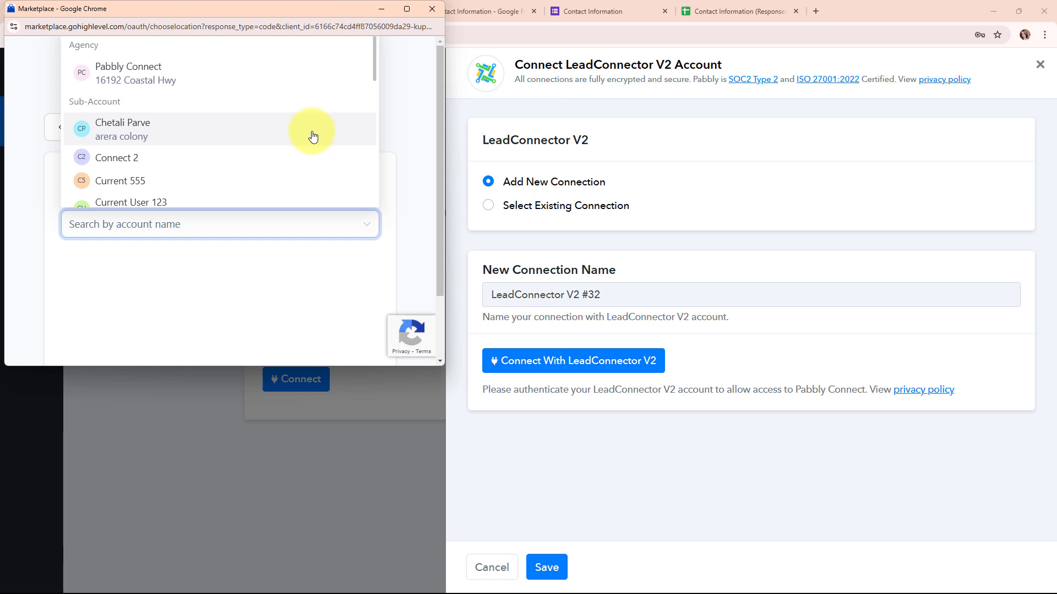
scroll(312, 136, "down", 6)
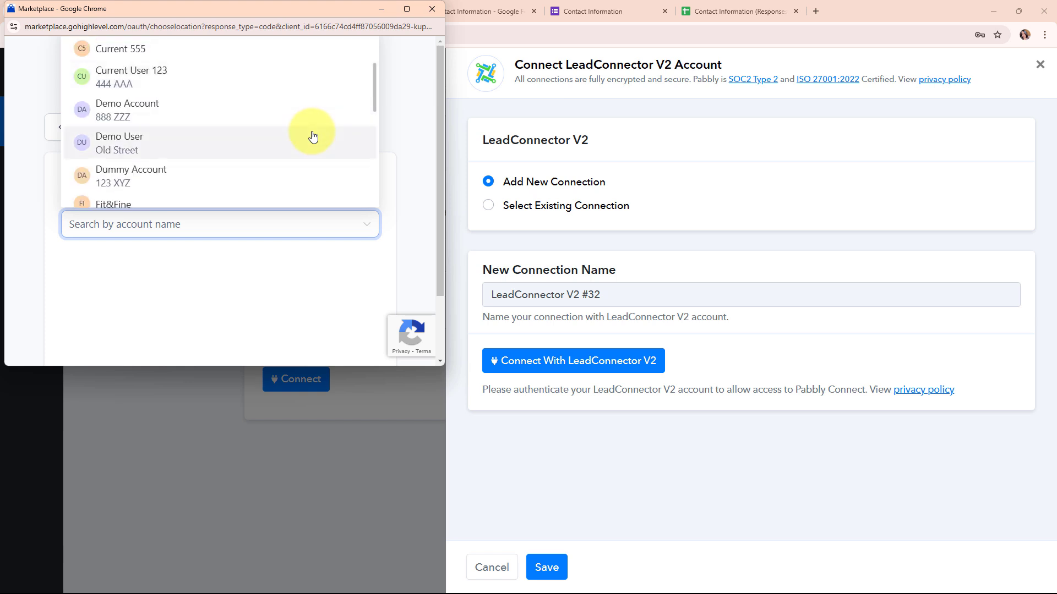
scroll(313, 136, "down", 6)
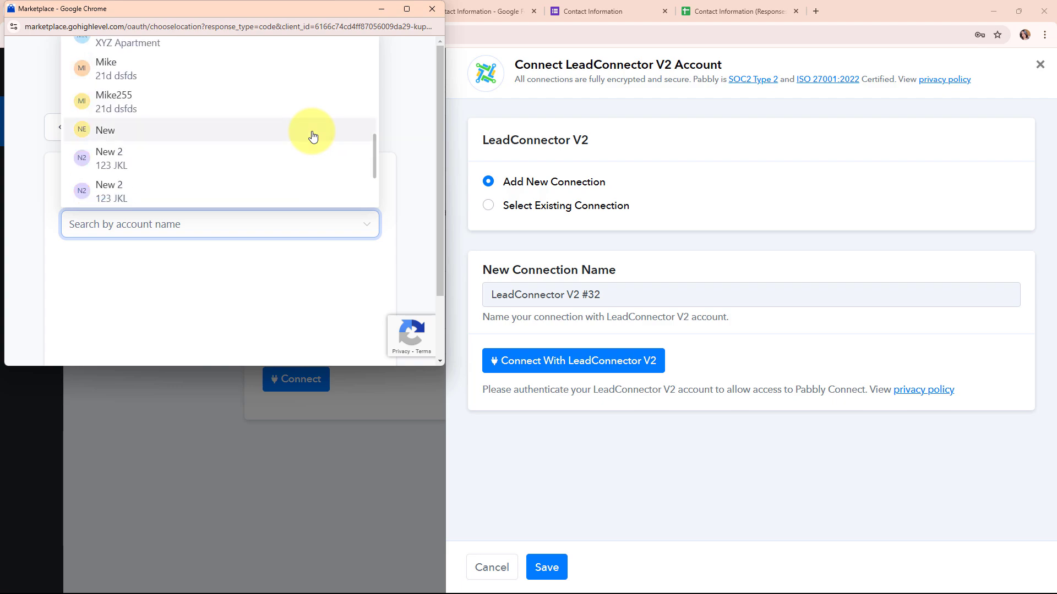
left_click(245, 188)
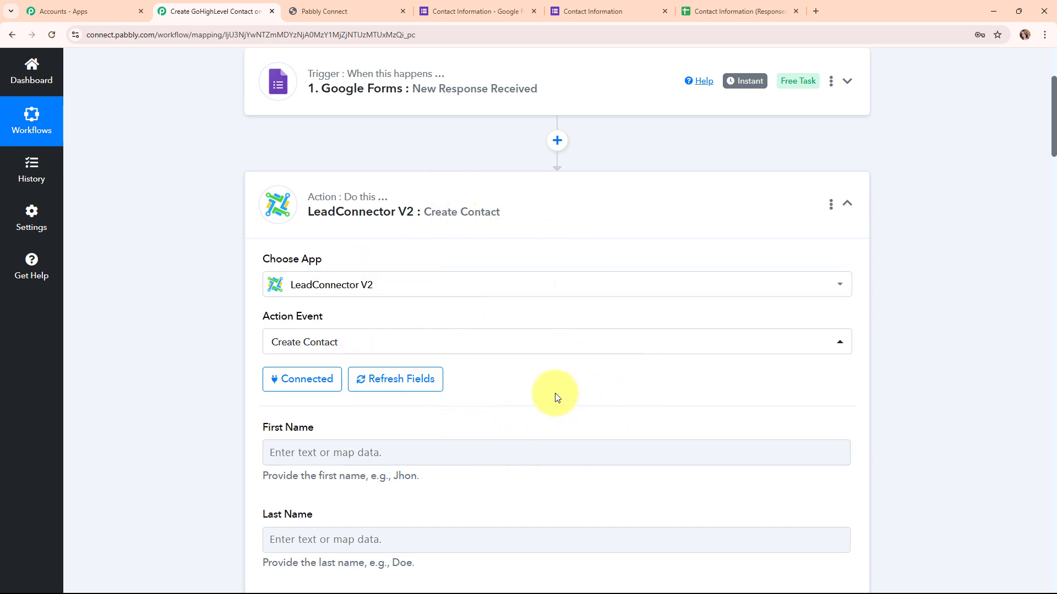
- Map the First Name value from the Google Forms response to the contact's First Name field
scroll(555, 393, "down", 5)
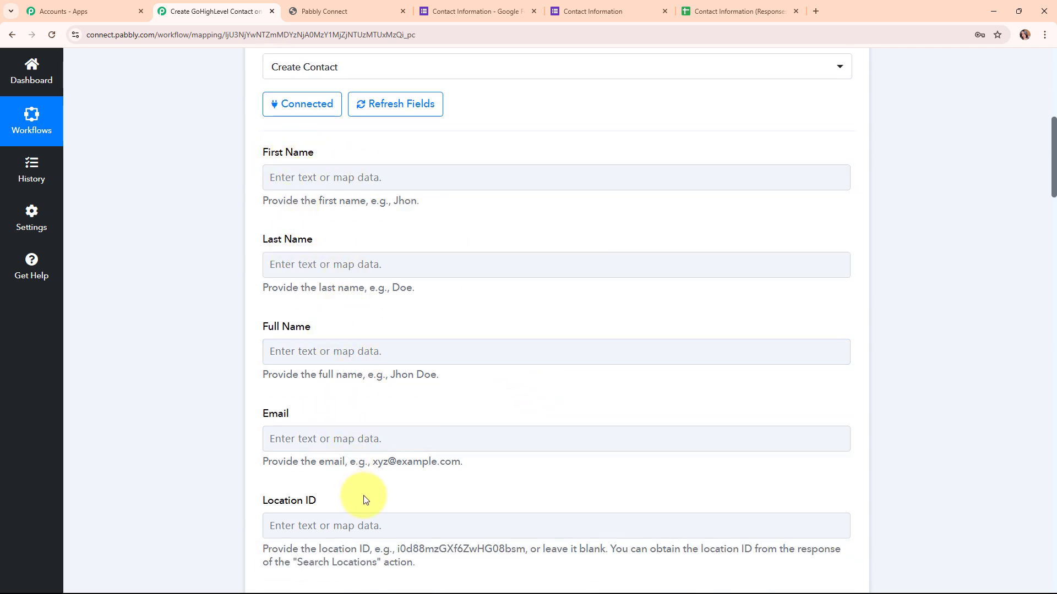
left_click(282, 176)
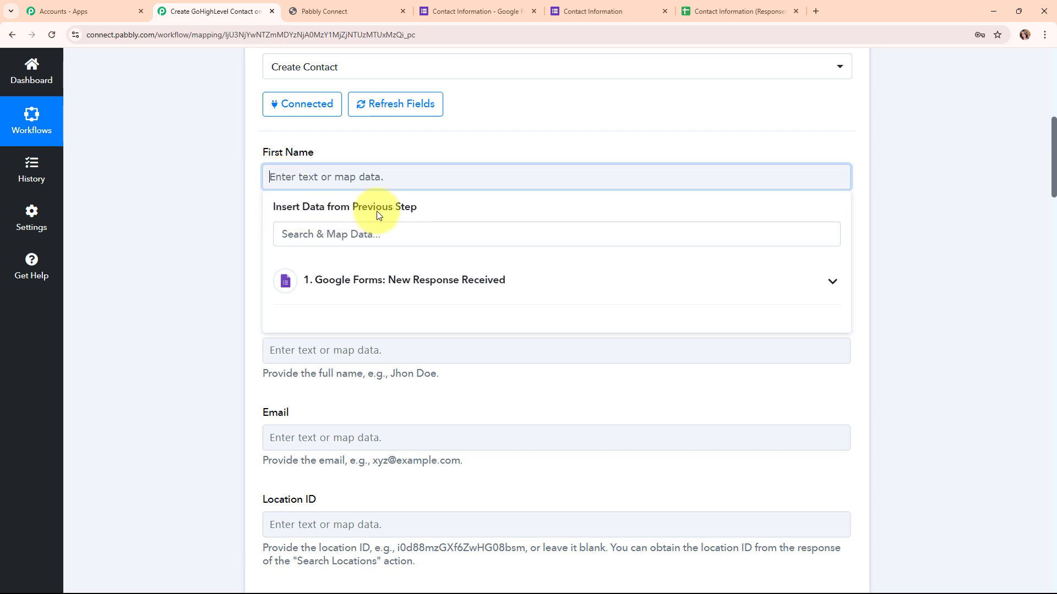
left_click(555, 283)
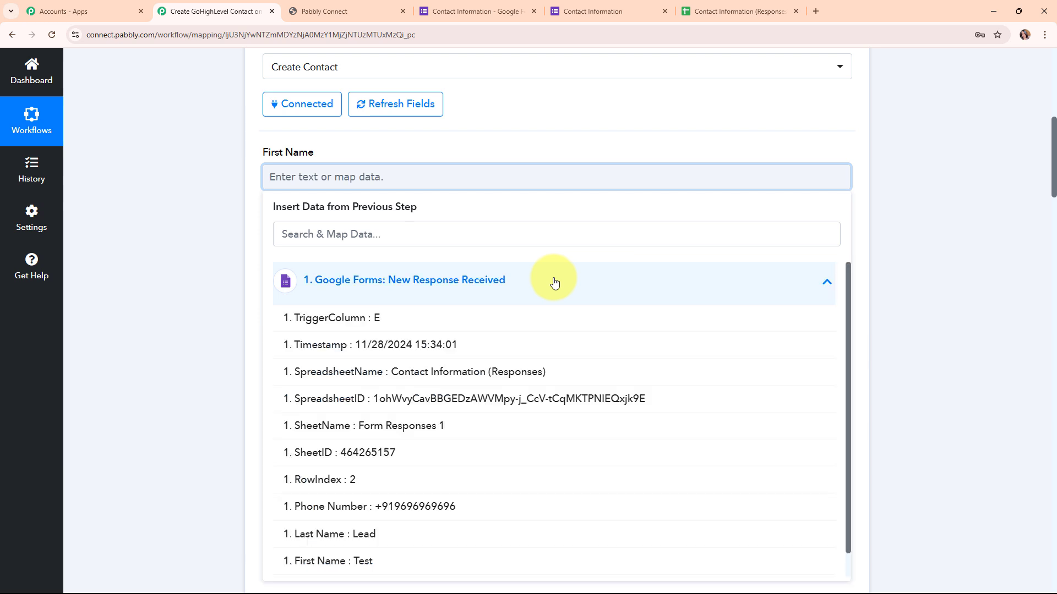
scroll(537, 445, "down", 1)
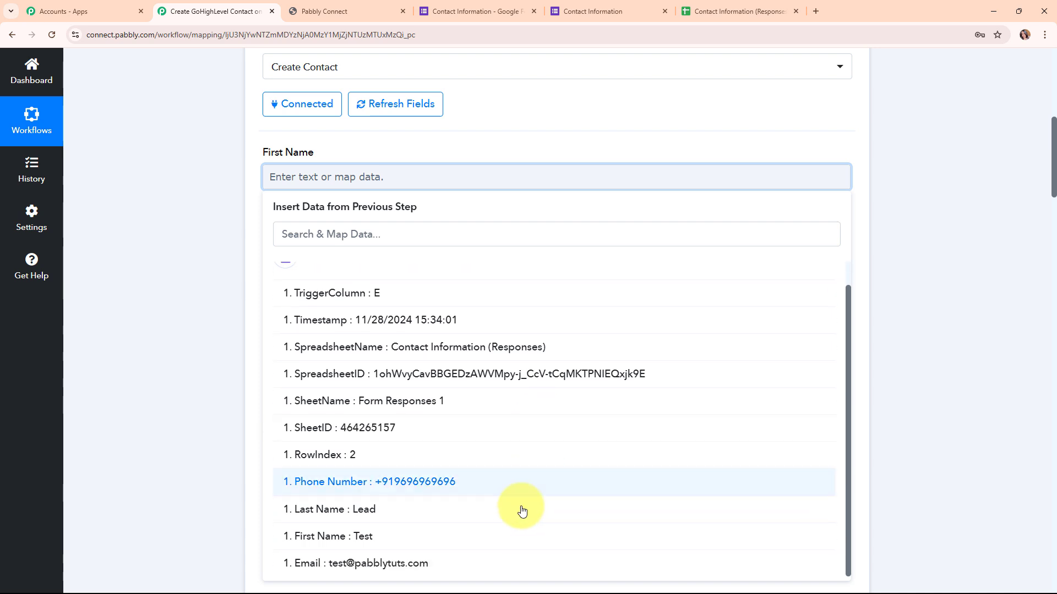
left_click(323, 541)
left_click(185, 432)
- Map the Last Name value from the Google Forms response to the contact's Last Name field
left_click(344, 275)
left_click(338, 383)
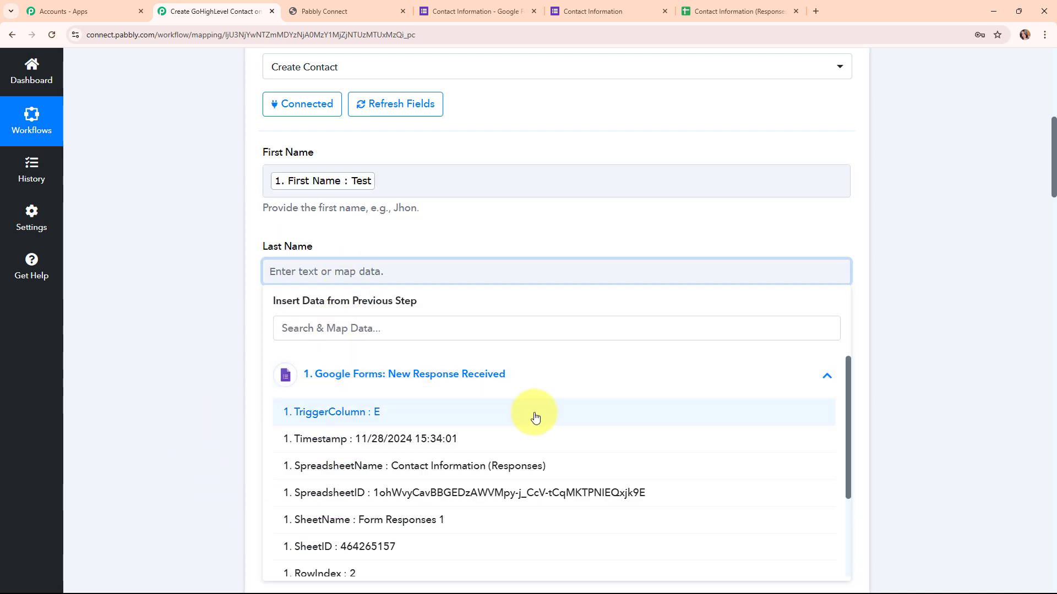
scroll(557, 436, "down", 4)
left_click(331, 514)
left_click(208, 405)
- Map the form response's First Name followed by its Last Name to the contact's Full Name field
scroll(479, 347, "down", 3)
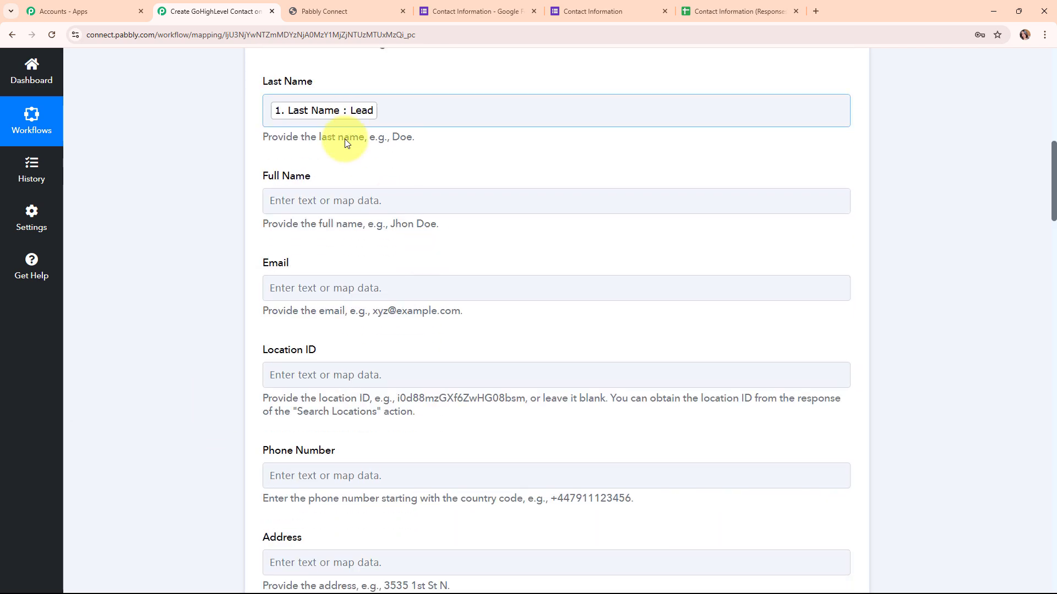
left_click(347, 201)
left_click(358, 325)
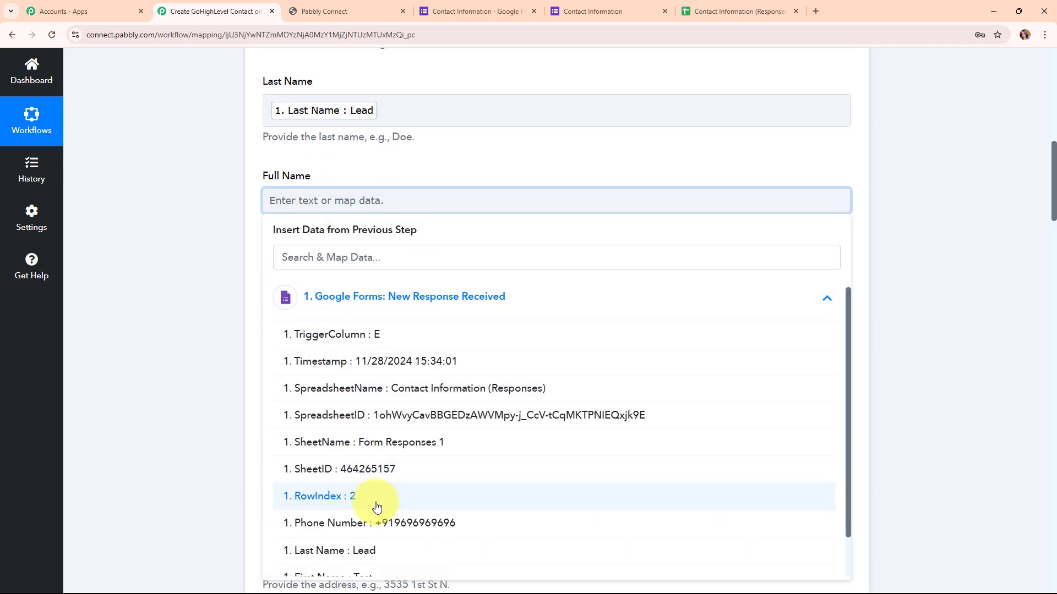
scroll(377, 506, "down", 1)
left_click(378, 543)
left_click(363, 518)
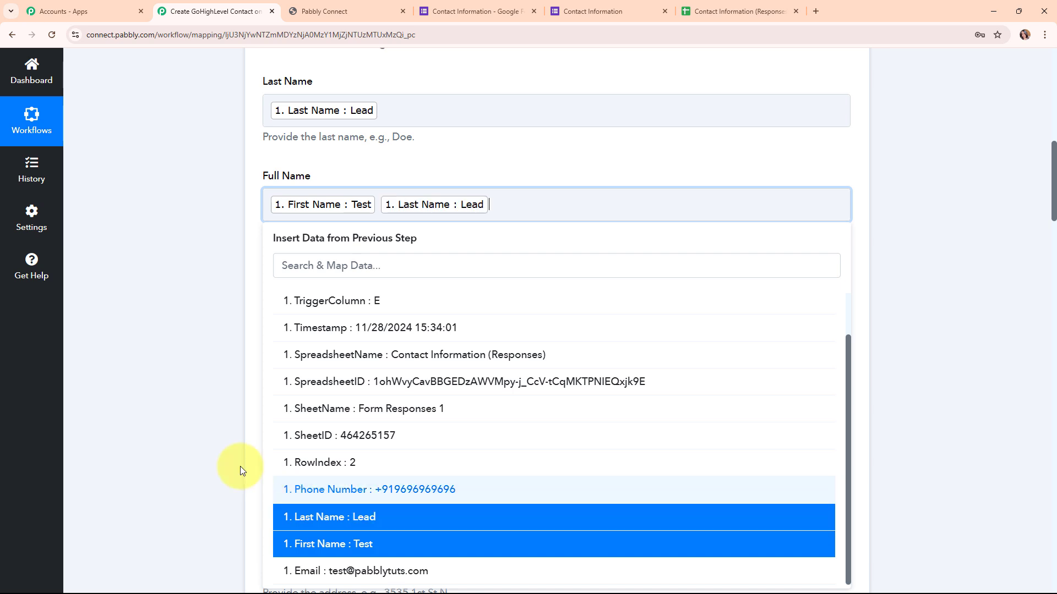
left_click(242, 471)
- Map the Email value from the Google Forms response to the contact's Email field
scroll(435, 269, "down", 1)
left_click(435, 243)
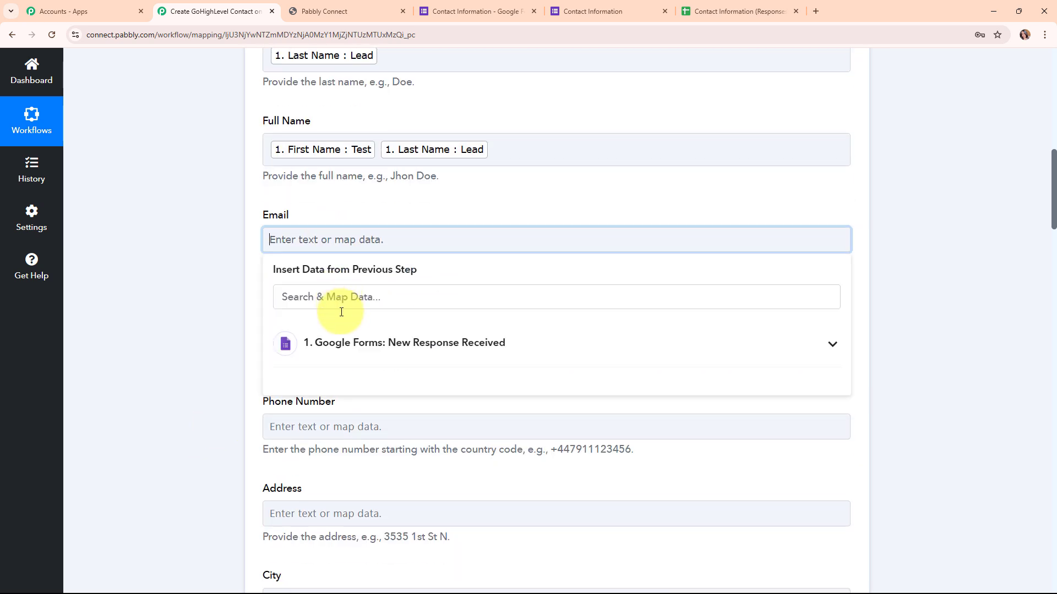
left_click(350, 333)
left_click(341, 238)
left_click(369, 343)
scroll(490, 496, "down", 2)
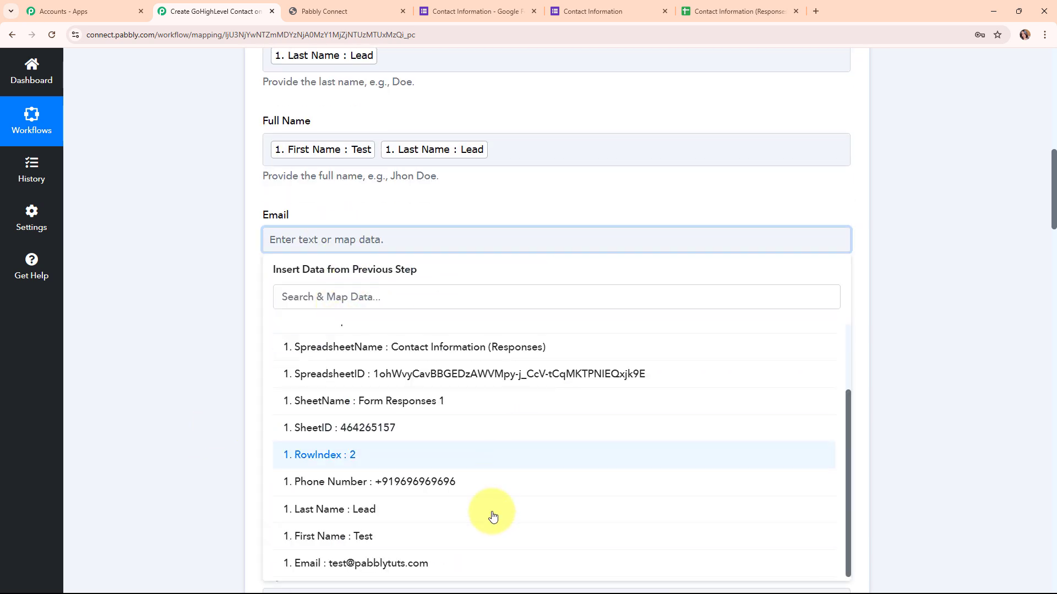
left_click(482, 564)
left_click(188, 290)
- Map the Phone Number value from the Google Forms response to the contact's Phone Number field, leaving Location ID blank
scroll(559, 276, "down", 3)
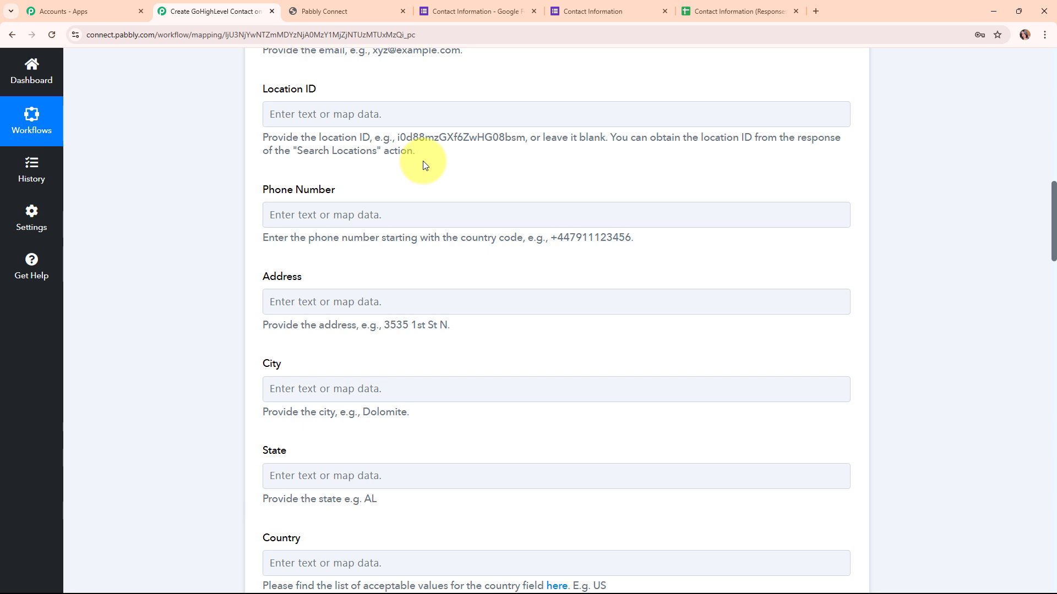
left_click(292, 213)
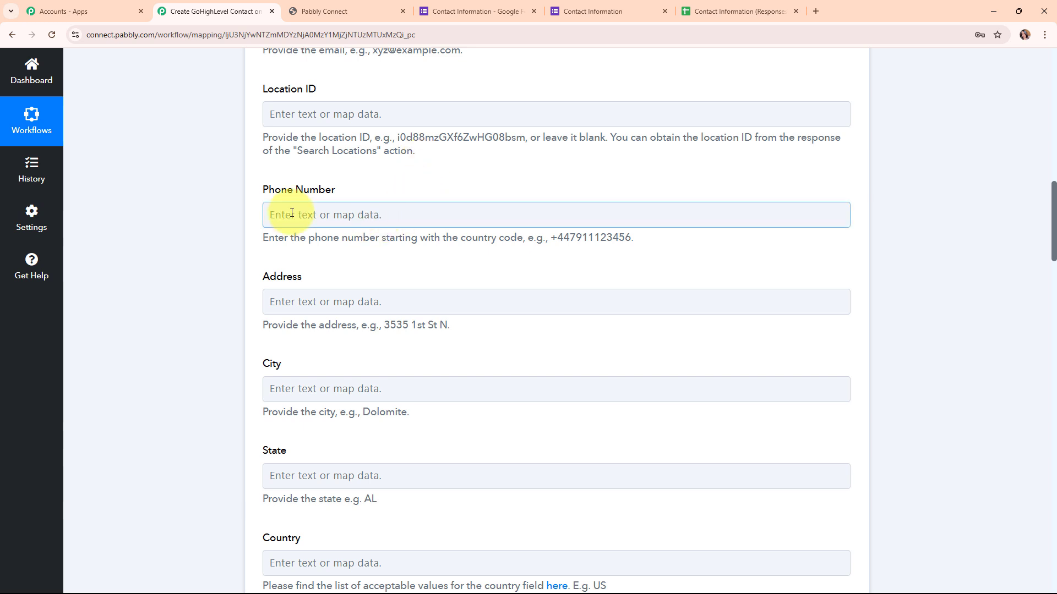
left_click(354, 322)
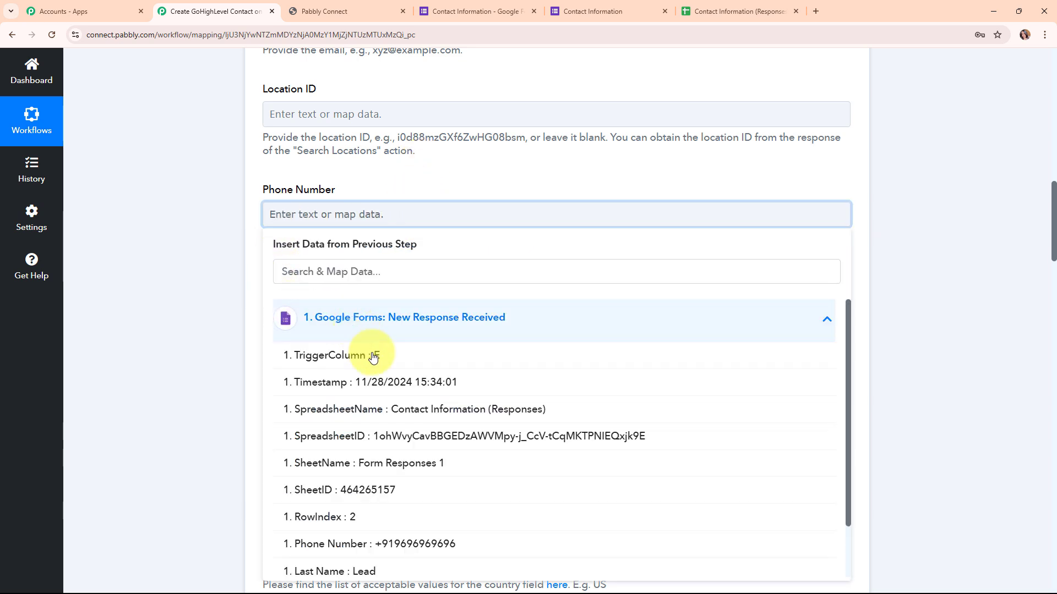
left_click(398, 545)
- Save the Create Contact action with the remaining fields unchanged, send a test request, and inspect the Contact Id in the response
scroll(479, 319, "down", 2)
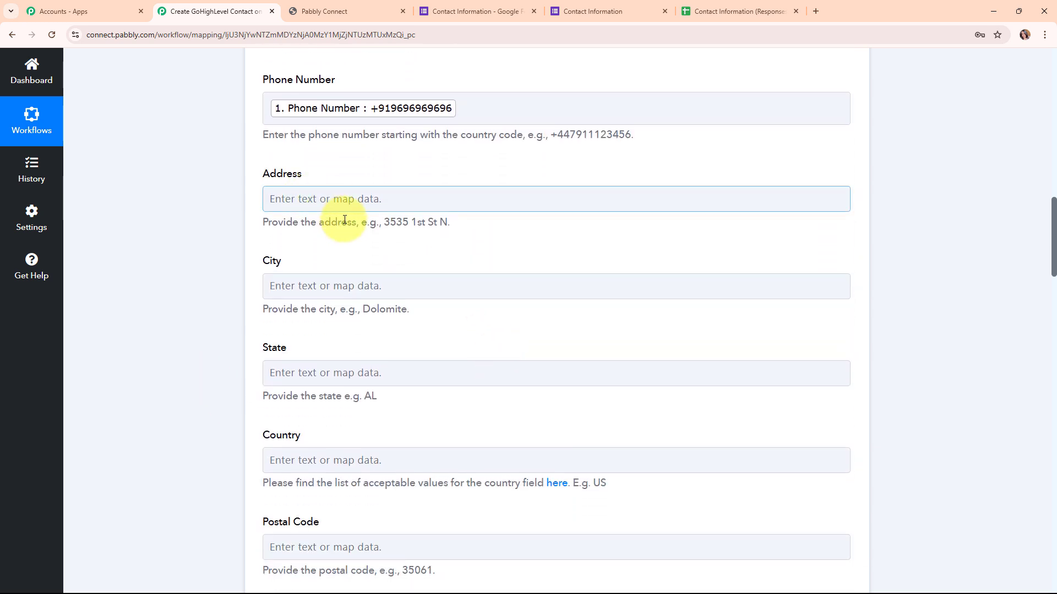
scroll(608, 334, "down", 7)
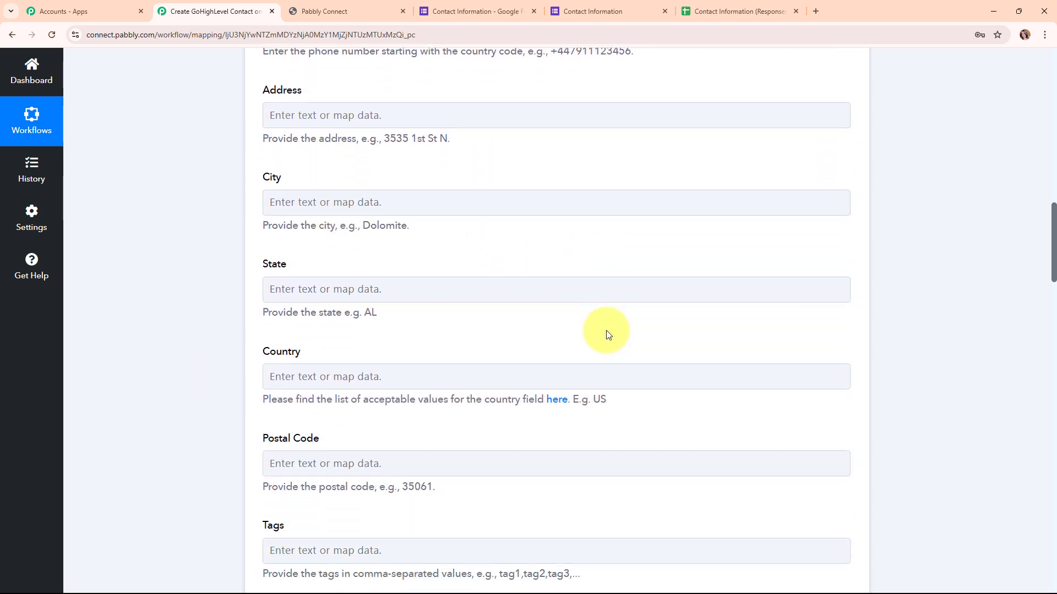
scroll(500, 246, "down", 12)
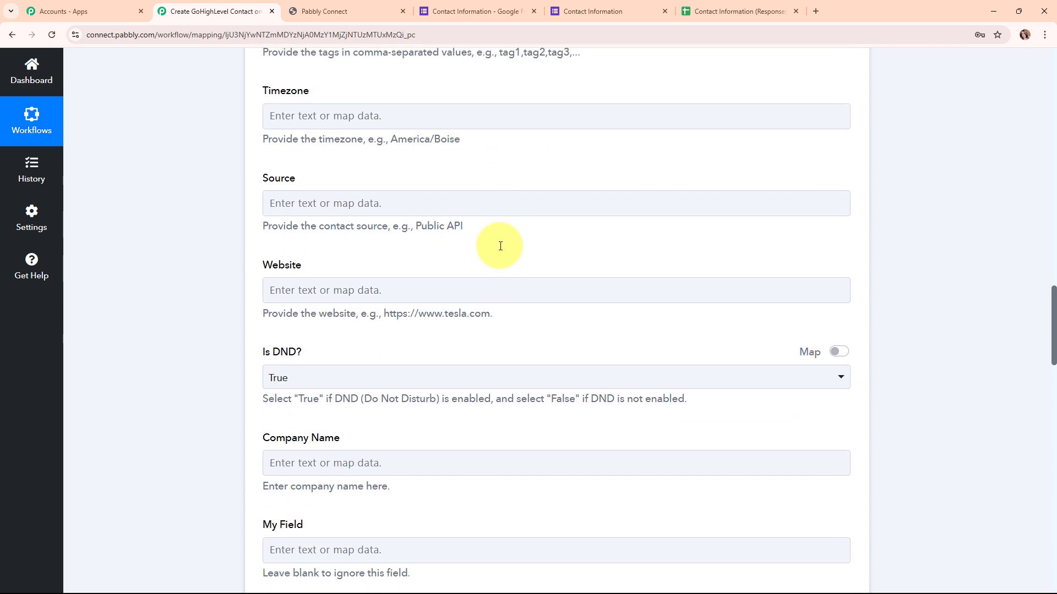
scroll(499, 246, "down", 16)
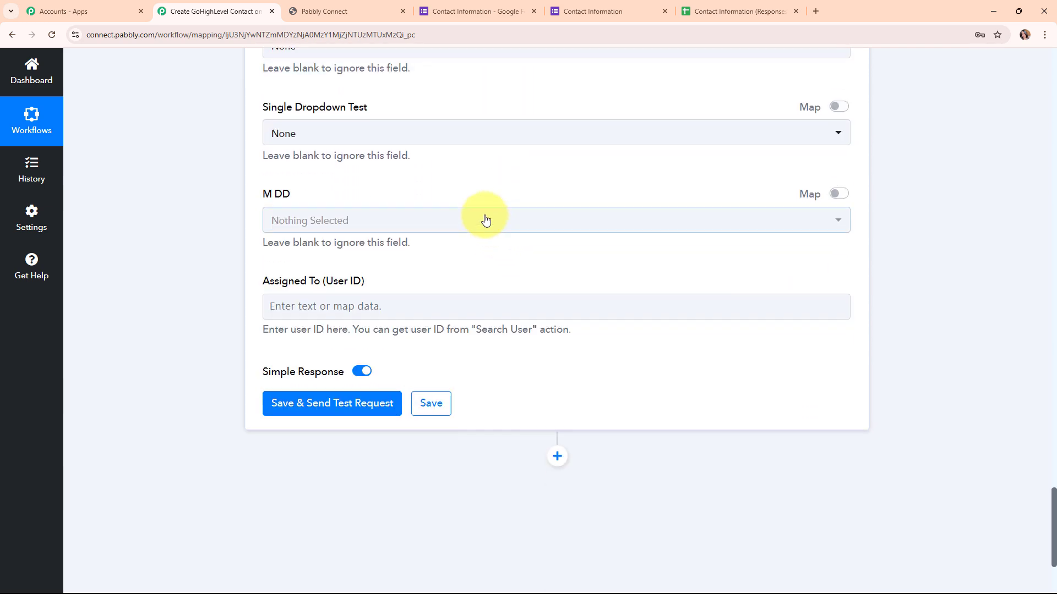
left_click(319, 414)
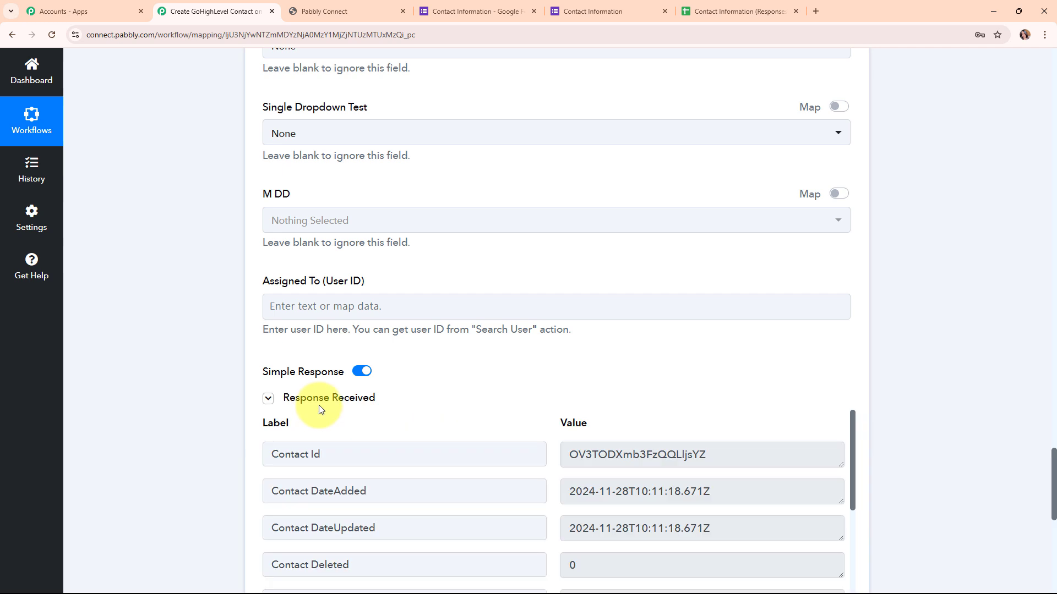
scroll(609, 420, "down", 3)
scroll(695, 495, "up", 1)
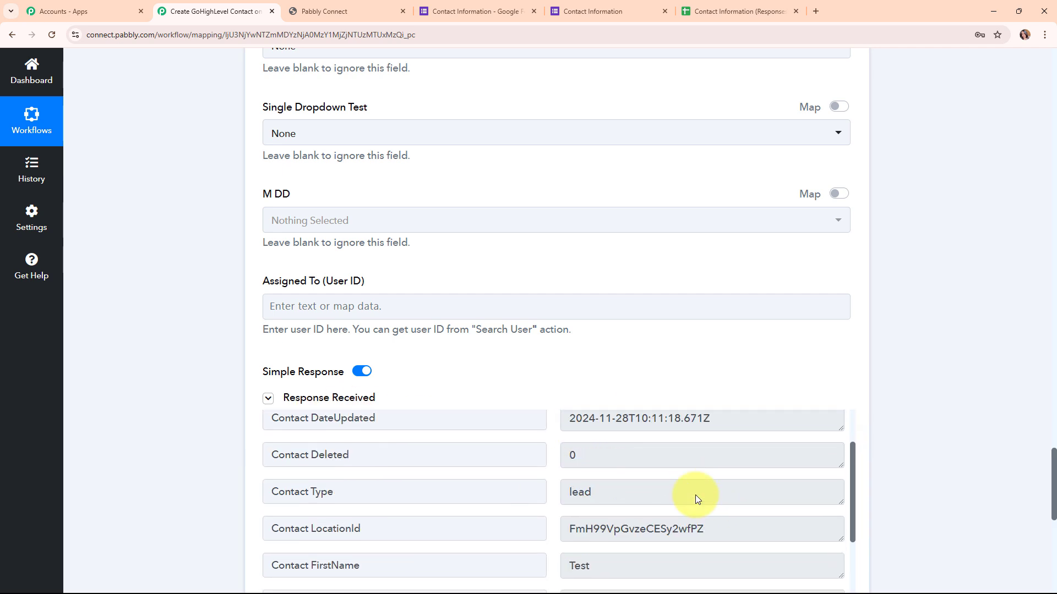
scroll(695, 494, "up", 2)
left_click(734, 455)
left_click_drag(733, 456, 545, 455)
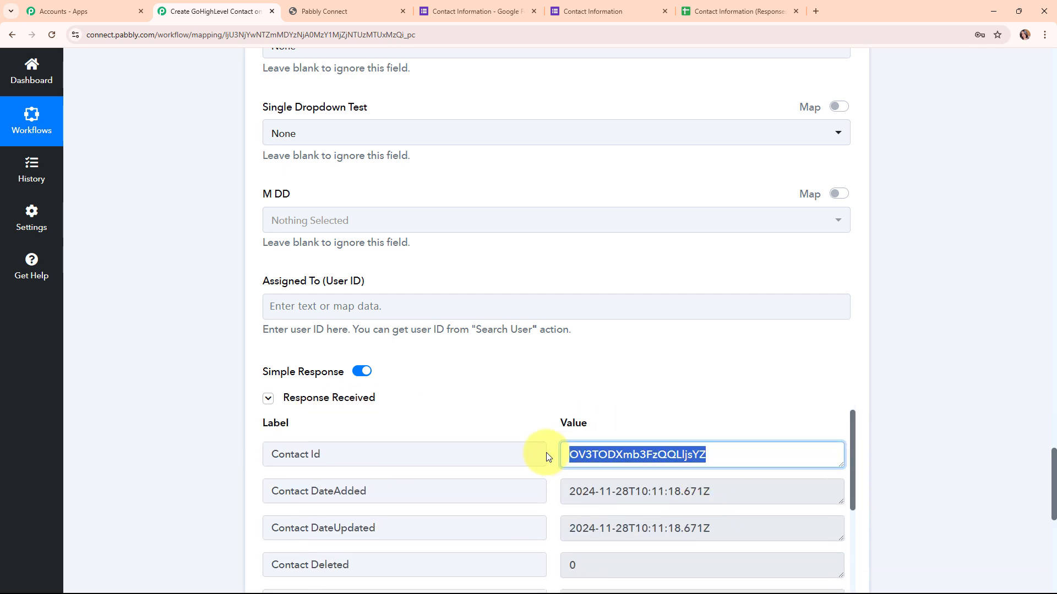
left_click(501, 404)
- Collapse the LeadConnector V2 Create Contact action step in the workflow
scroll(897, 369, "up", 8)
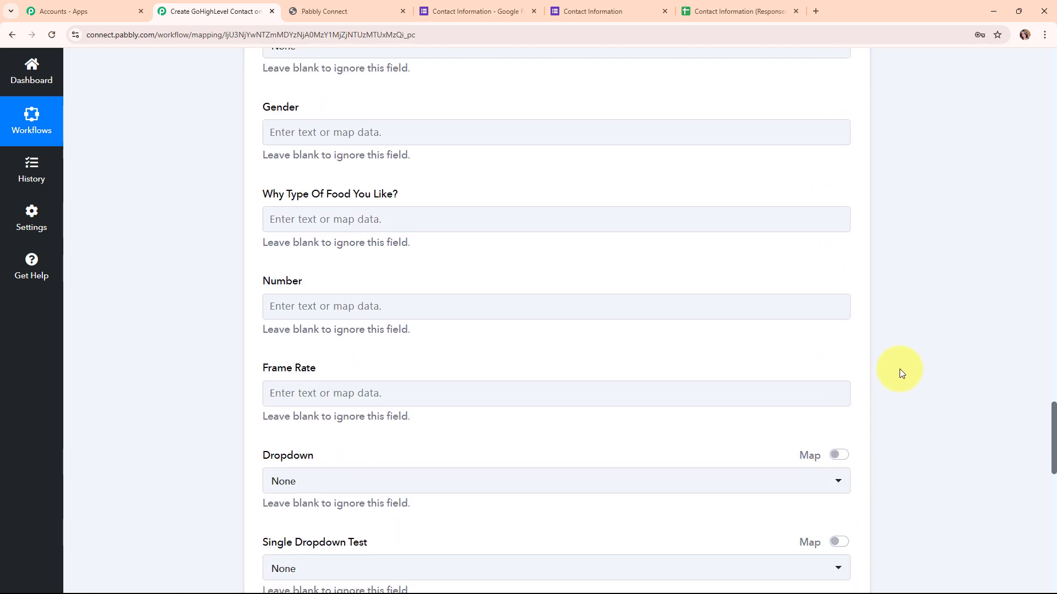
scroll(900, 369, "up", 10)
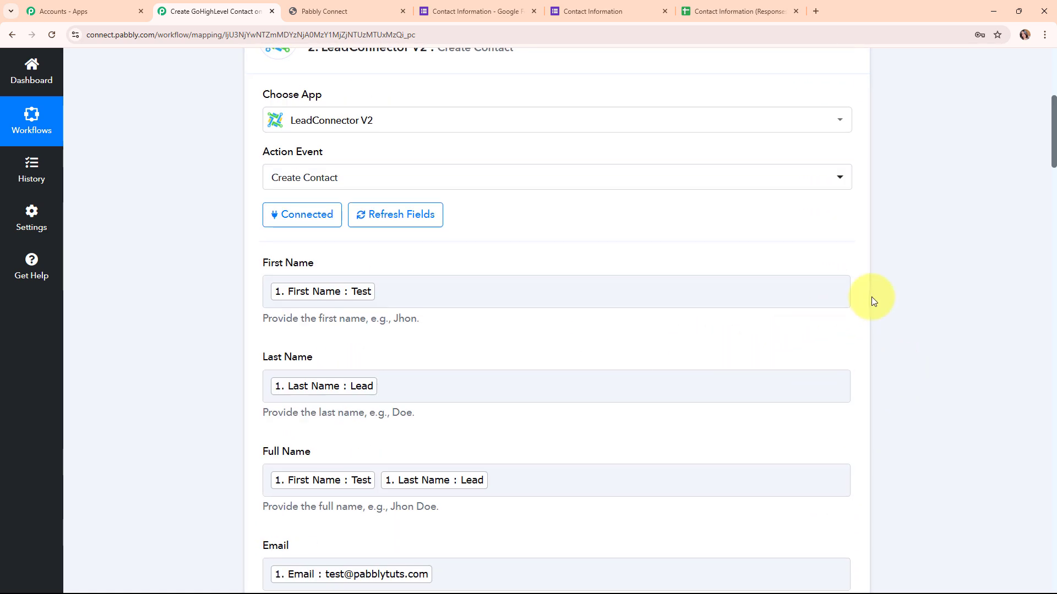
scroll(870, 296, "up", 5)
left_click(848, 312)
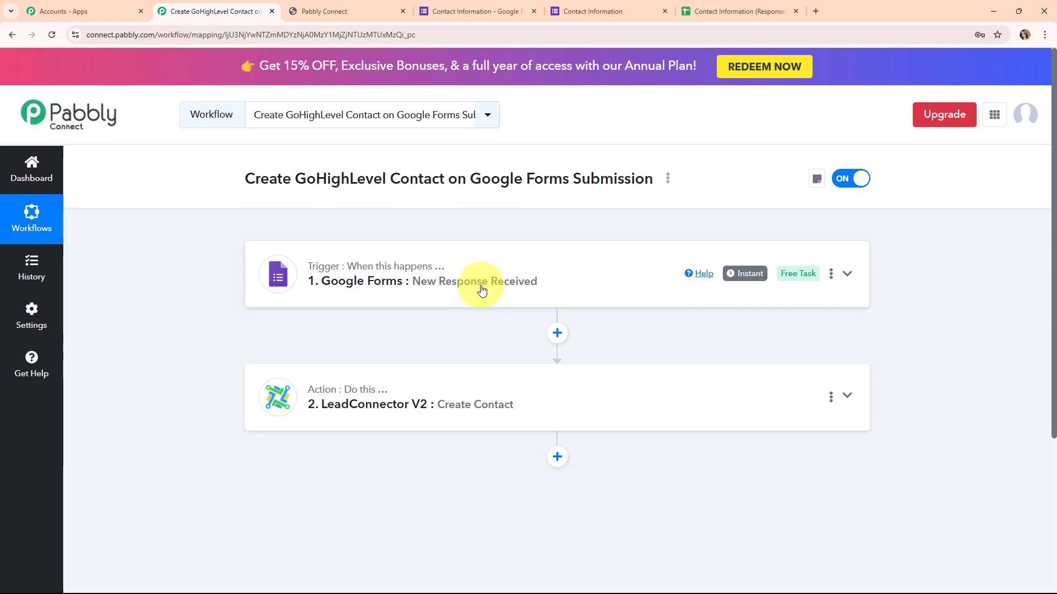
- Check the GoHighLevel contacts list for the test contact's name, phone and email, and return to the Pabbly Connect workflow
left_click(347, 11)
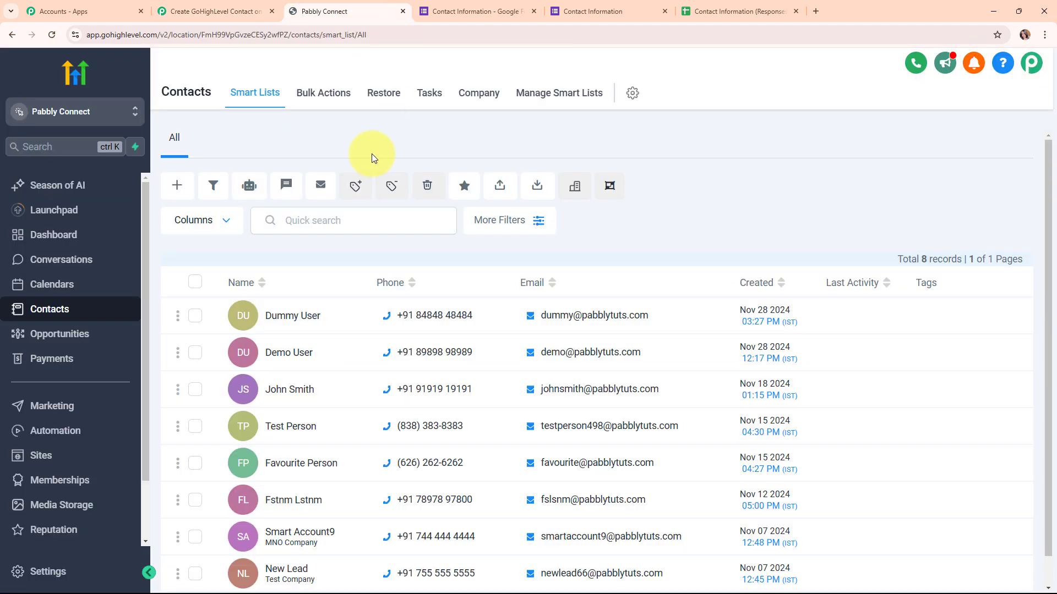
left_click(80, 66)
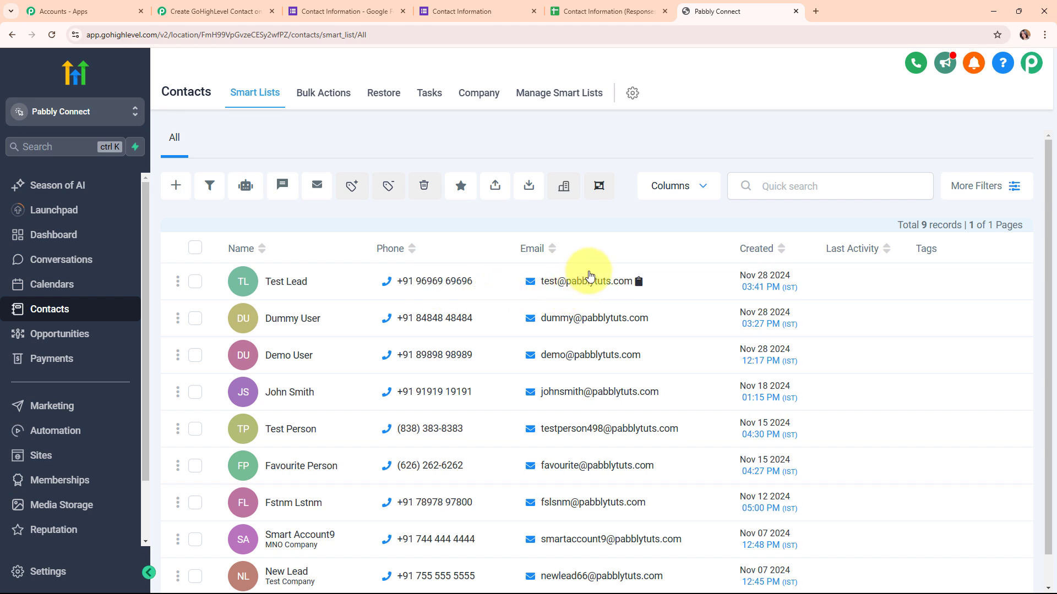
left_click(212, 3)
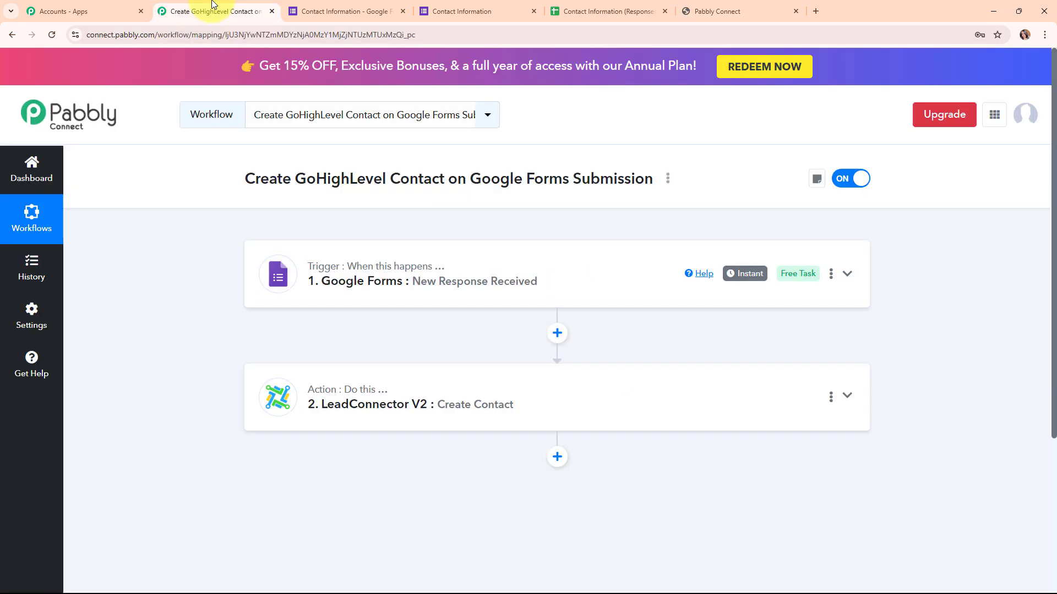